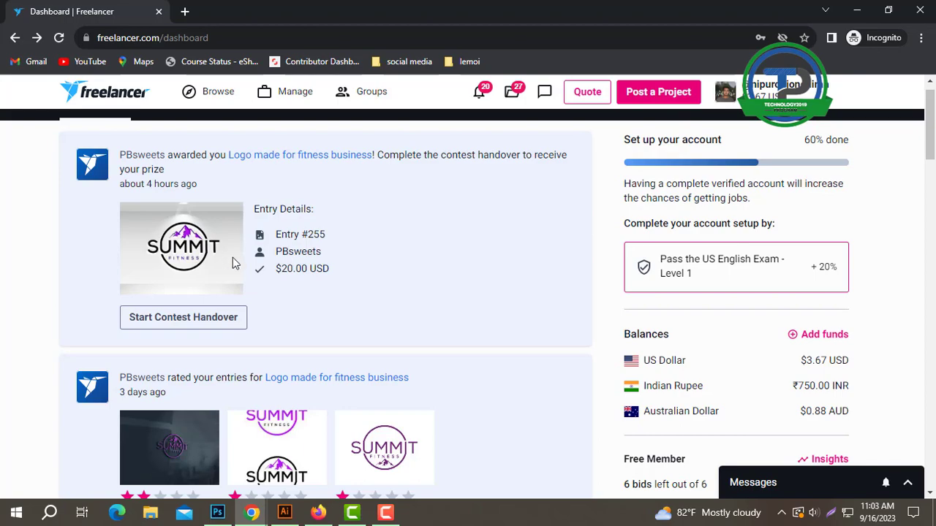
# - Switch to Illustrator and open the Summit Fitness logo file from the new contest folder
pyautogui.click(285, 514)
pyautogui.hotkey('ctrl', 'o')
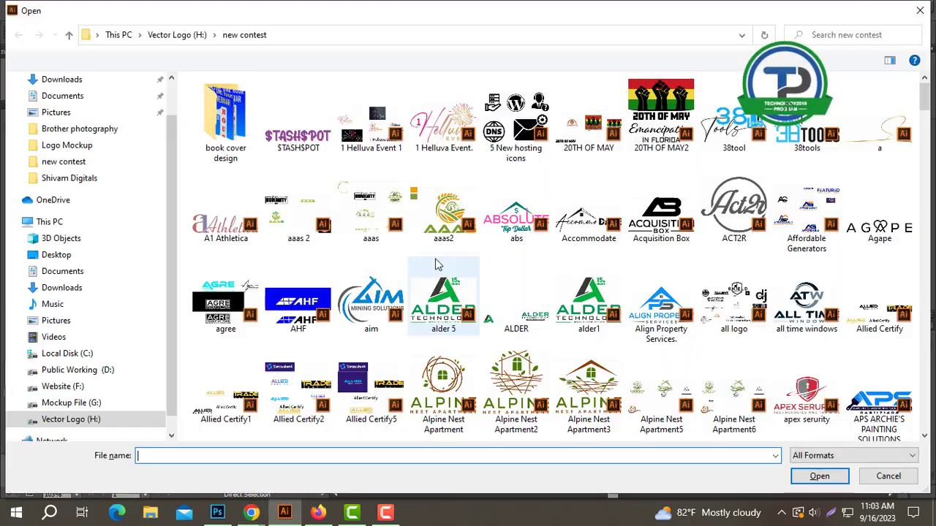
pyautogui.write('summit')
pyautogui.press('Return')
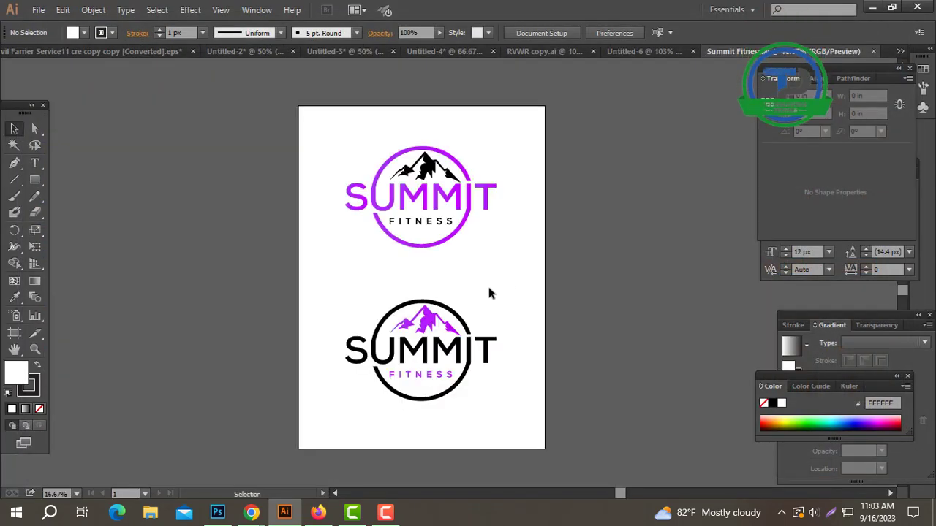
# - Group the lower logo with black lettering and purple mountain, and cut it from the artboard
pyautogui.moveTo(524, 183); pyautogui.dragTo(486, 236)
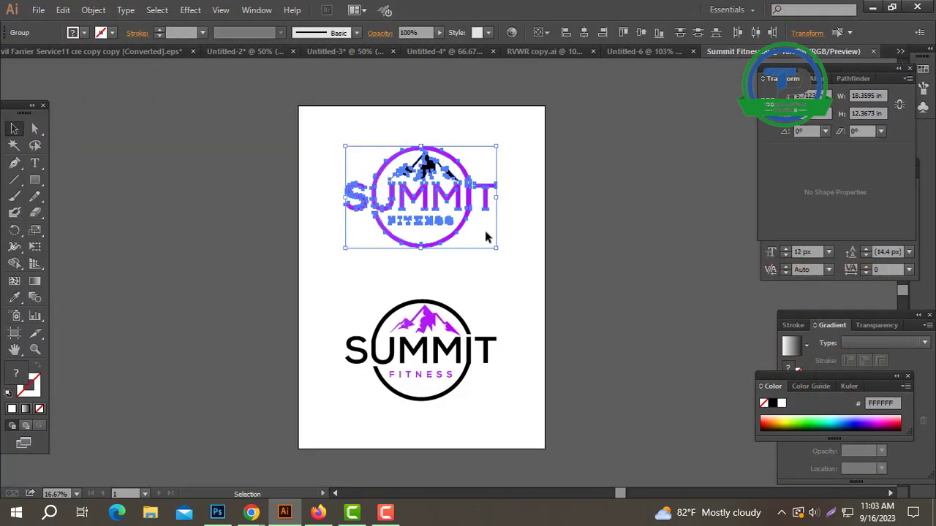
pyautogui.moveTo(420, 370); pyautogui.dragTo(422, 373)
pyautogui.rightClick(463, 342)
pyautogui.click(520, 400)
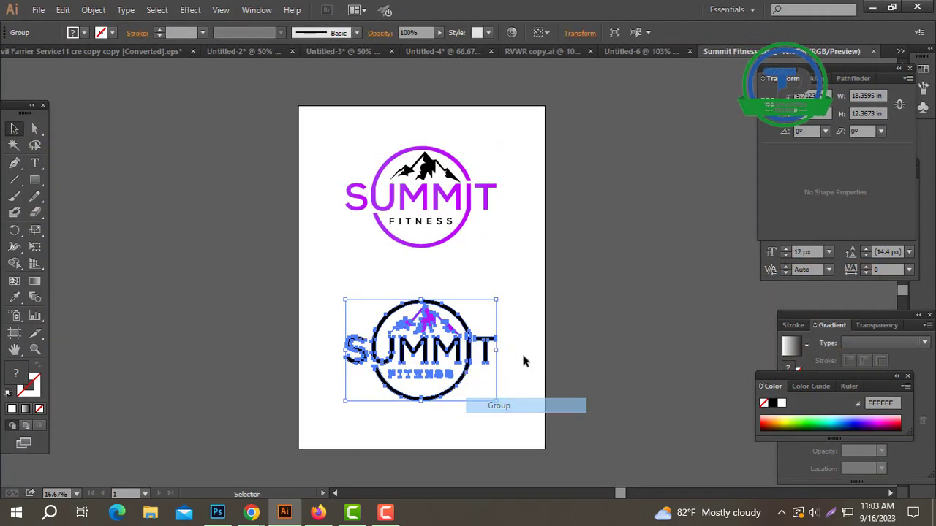
pyautogui.moveTo(543, 285); pyautogui.dragTo(269, 441)
pyautogui.press('Delete')
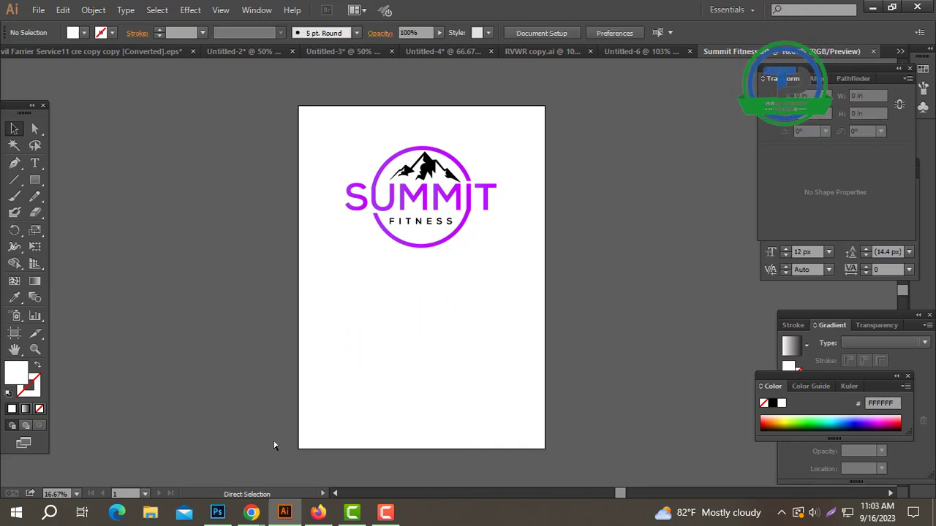
# - Create a landscape A4 document in RGB at 300 ppi and paste the cut logo into it
pyautogui.hotkey('ctrl', 'n')
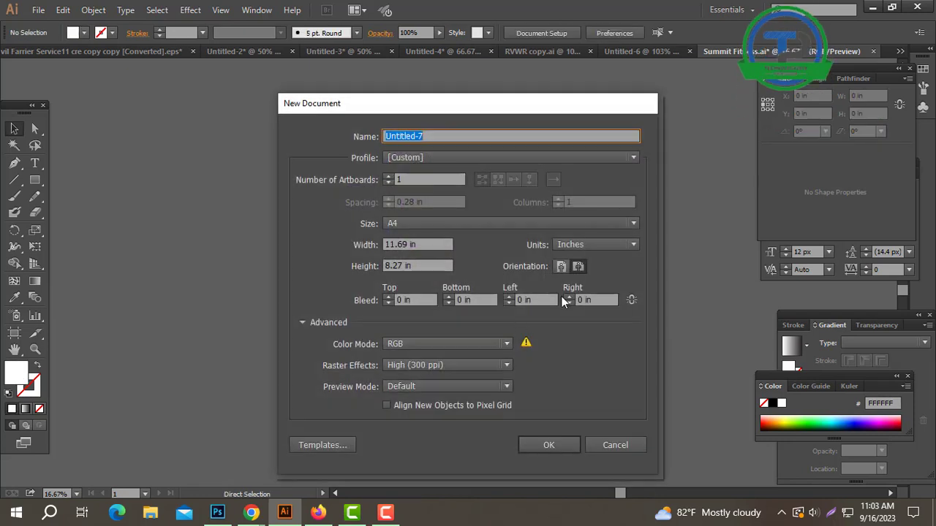
pyautogui.click(578, 267)
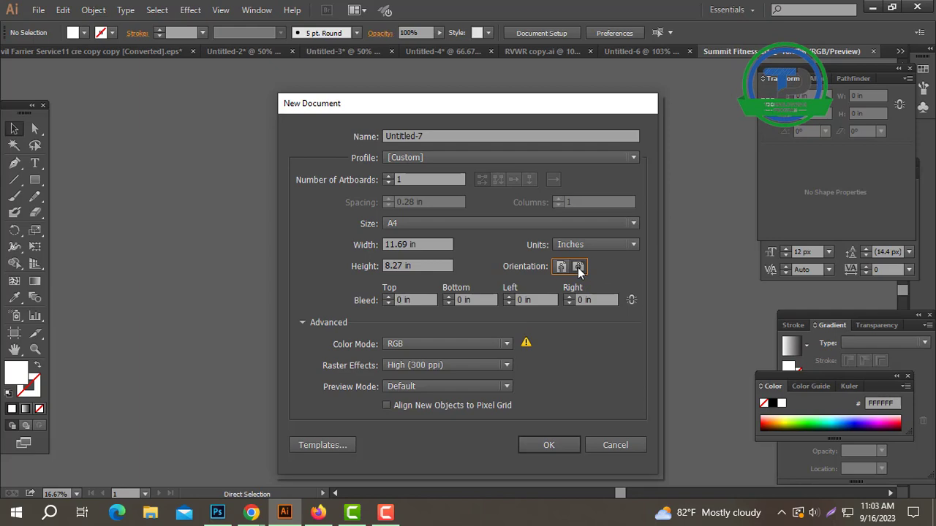
pyautogui.press('Return')
pyautogui.hotkey('ctrl', 'v')
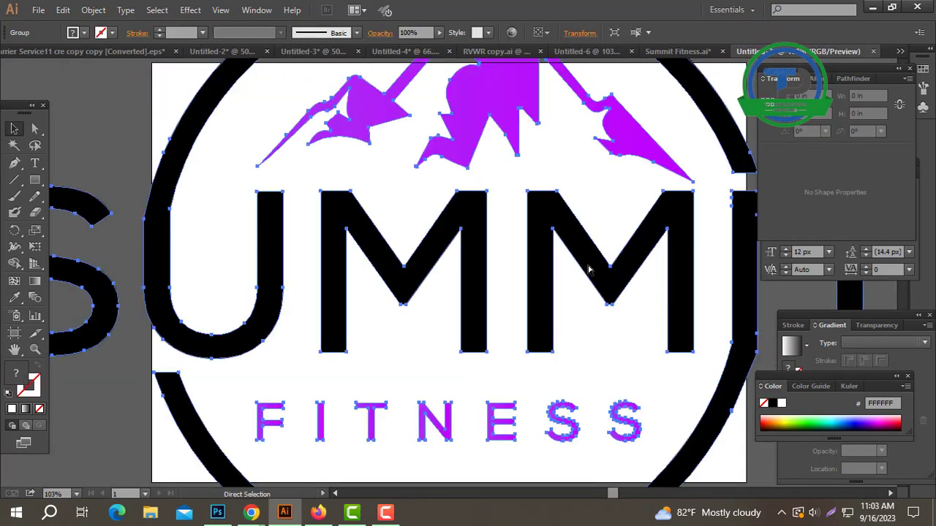
# - Scale the pasted logo down proportionally so it fits inside the A4 artboard, and place it near the centre
pyautogui.hotkey('ctrl', '-')
pyautogui.hotkey('ctrl', '-')
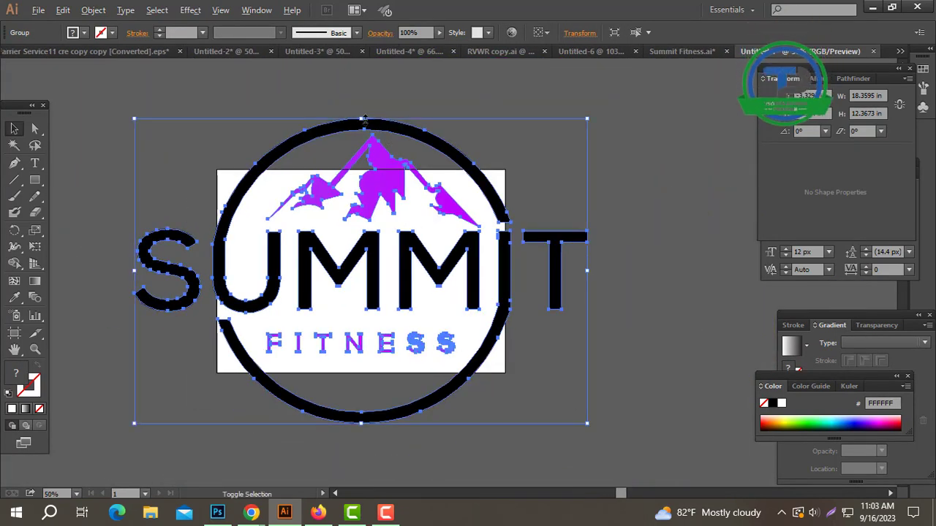
pyautogui.keyDown('shift'); pyautogui.click(348, 189); pyautogui.keyUp('shift')
pyautogui.click(308, 149)
pyautogui.moveTo(308, 149); pyautogui.dragTo(341, 215)
pyautogui.click(413, 169)
pyautogui.hotkey('ctrl', '0')
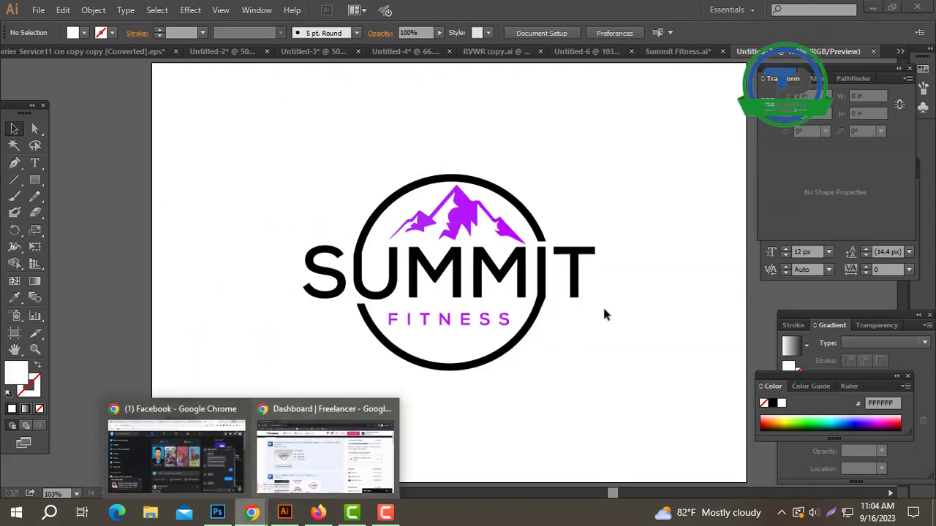
# - Switch to the Freelancer dashboard in Chrome, open the contest client's chat and copy the client's username
pyautogui.click(297, 475)
pyautogui.click(805, 484)
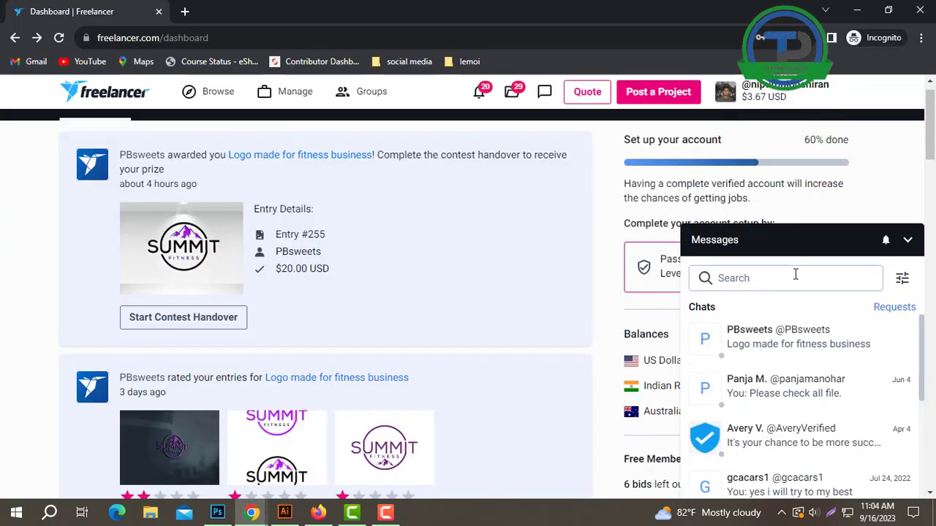
pyautogui.click(768, 340)
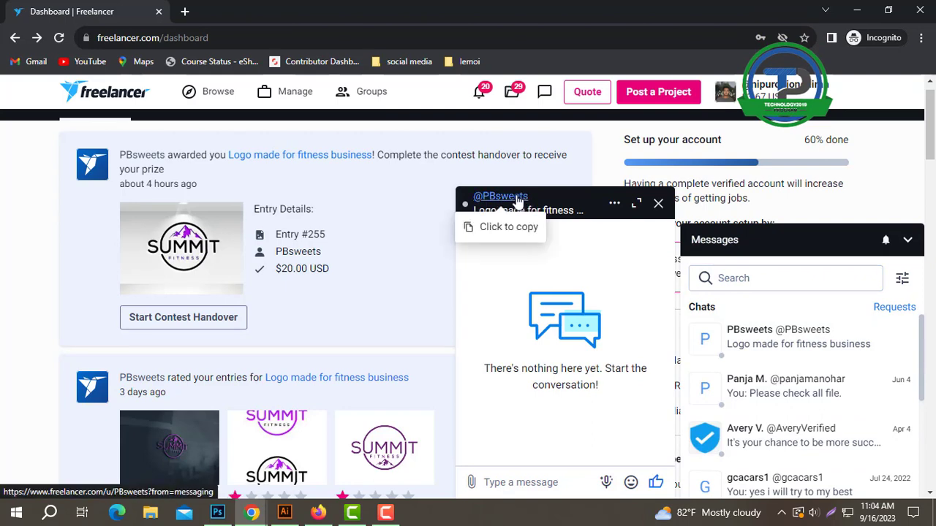
pyautogui.click(503, 232)
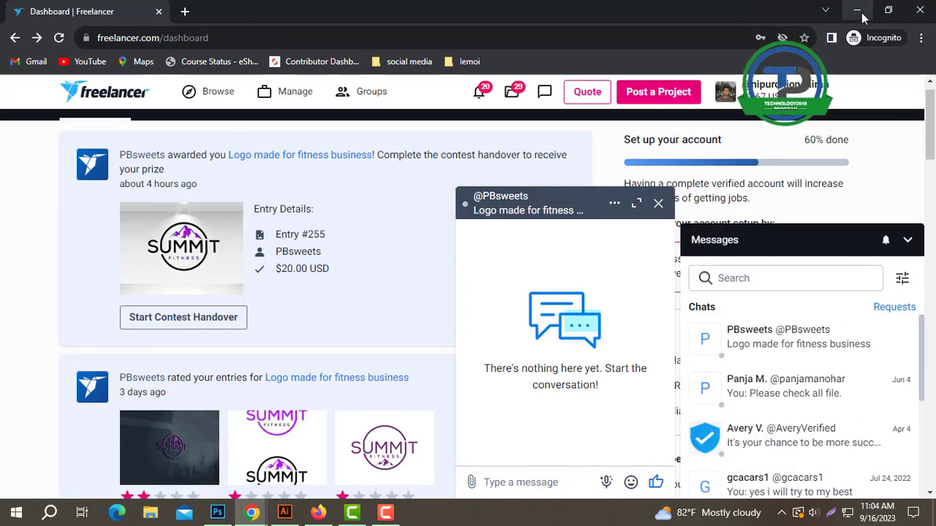
# - Back in Illustrator, start saving a copy and create a folder named with the copied client username inside Award on Vector Logo (H:)
pyautogui.hotkey('alt', 'Tab')
pyautogui.hotkey('ctrl', 'alt', 's')
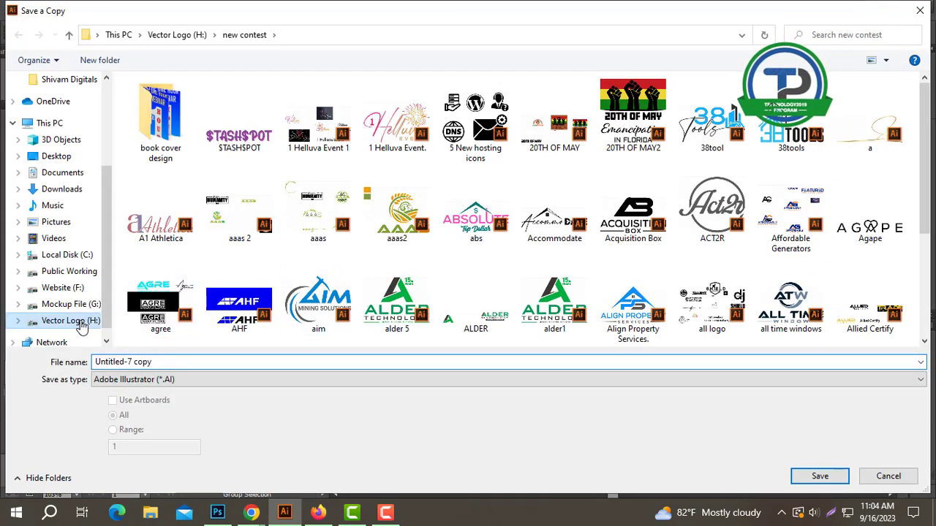
pyautogui.click(82, 326)
pyautogui.doubleClick(192, 143)
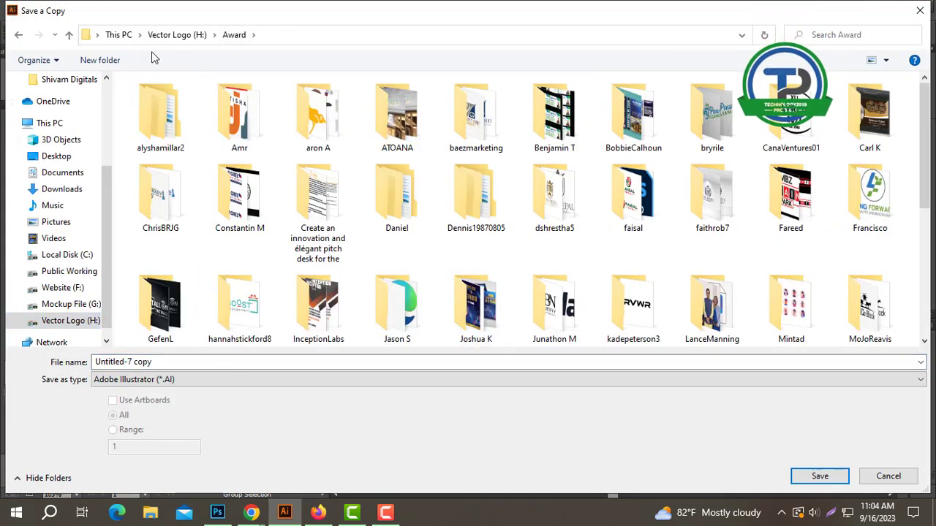
pyautogui.click(101, 61)
pyautogui.hotkey('ctrl', 'v')
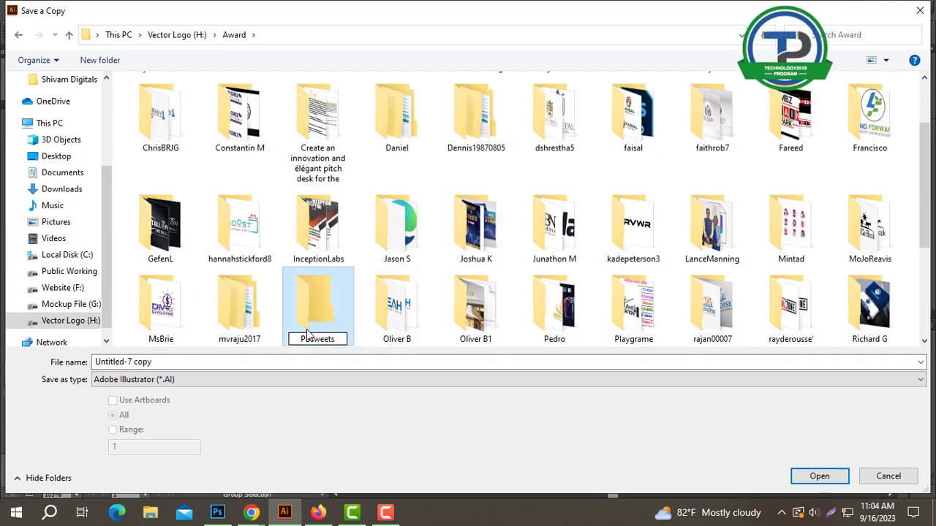
pyautogui.press('Return')
pyautogui.doubleClick(480, 305)
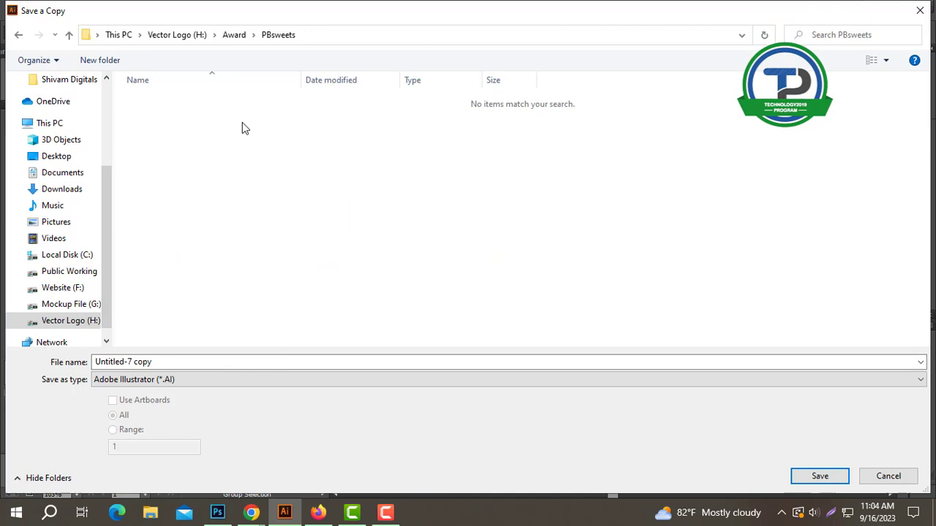
# - Save the copy in the new client folder as "summit fitness" in Adobe Illustrator (*.AI) format
pyautogui.click(153, 362)
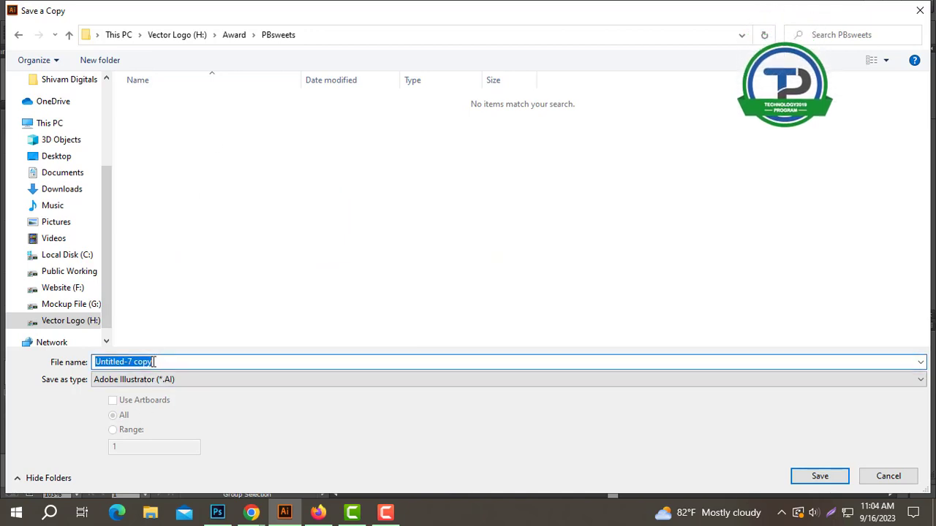
pyautogui.write('su')
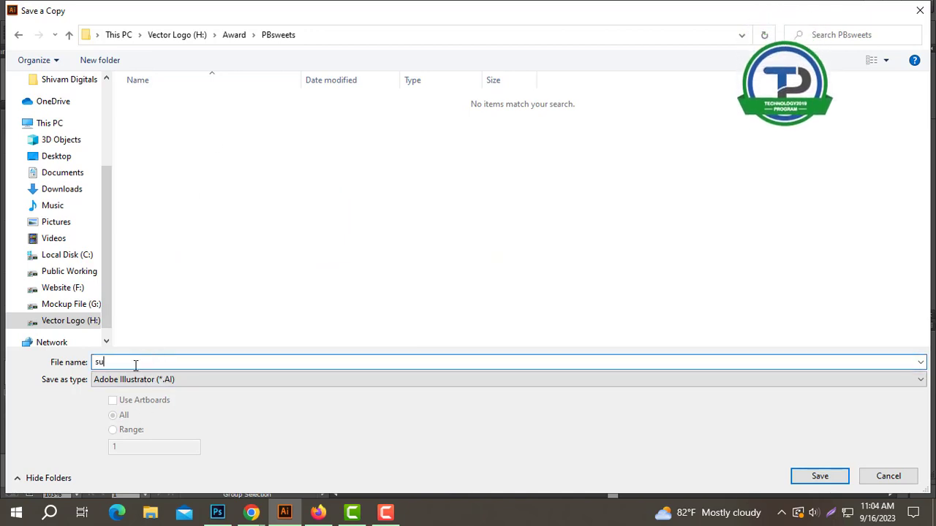
pyautogui.write('mmit fitness')
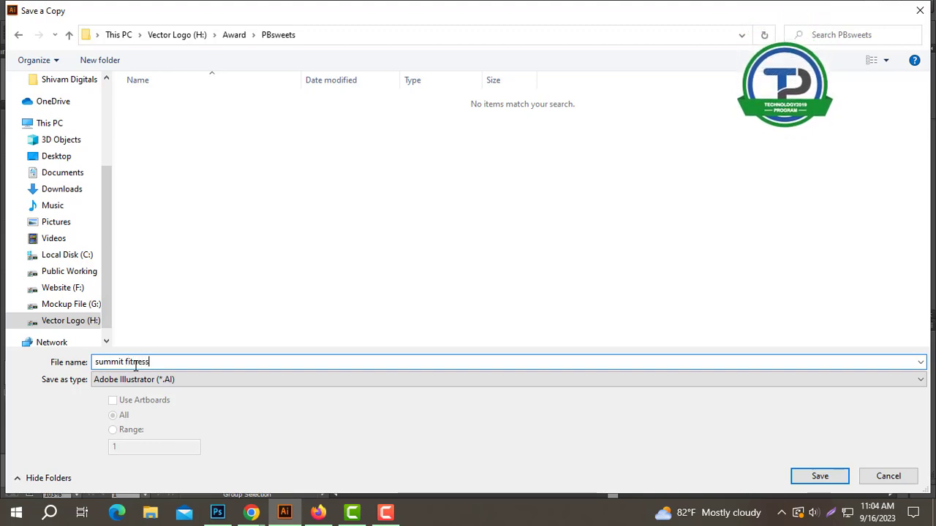
pyautogui.press('Return')
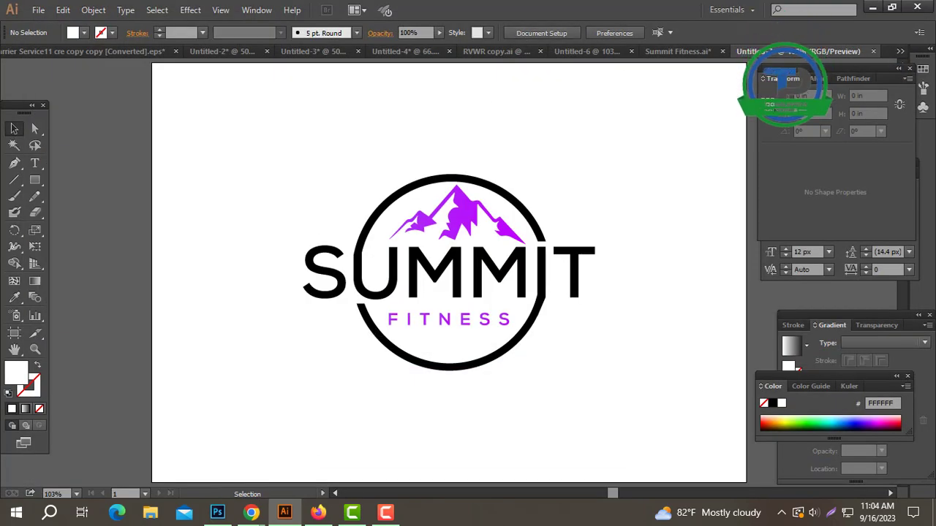
# - Close Untitled-7 without saving changes and open the summit fitness AI file from the client folder
pyautogui.click(874, 51)
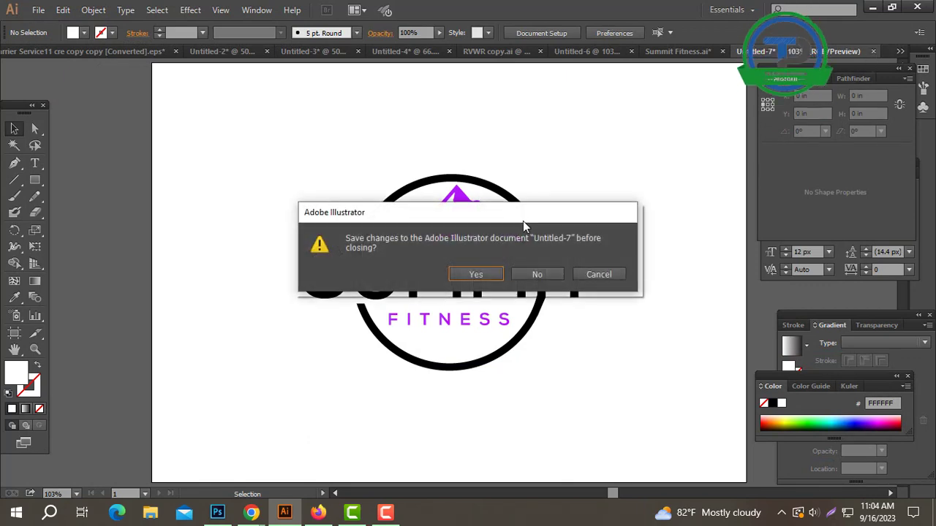
pyautogui.click(535, 273)
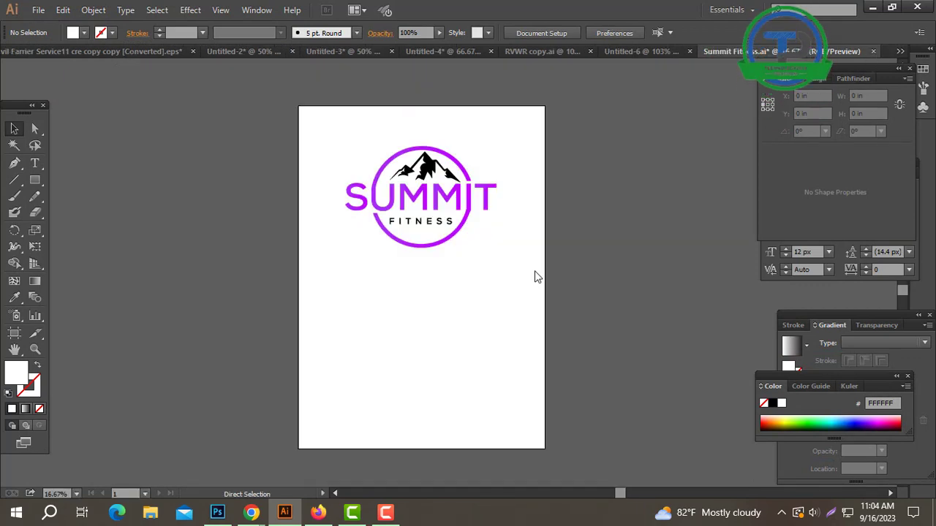
pyautogui.hotkey('ctrl', 'o')
pyautogui.doubleClick(241, 100)
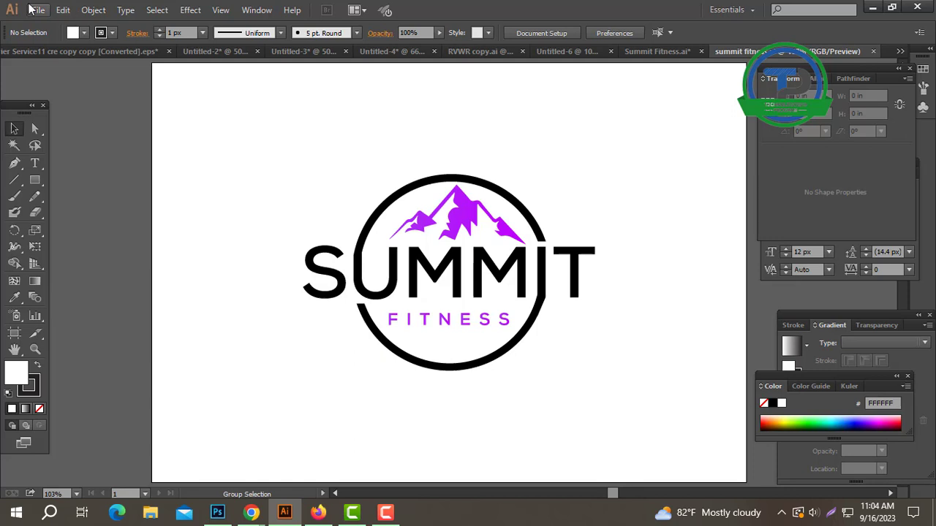
# - Save the logo in the client folder as an Adobe PDF named summit fitness, using the Illustrator Default preset
pyautogui.click(38, 9)
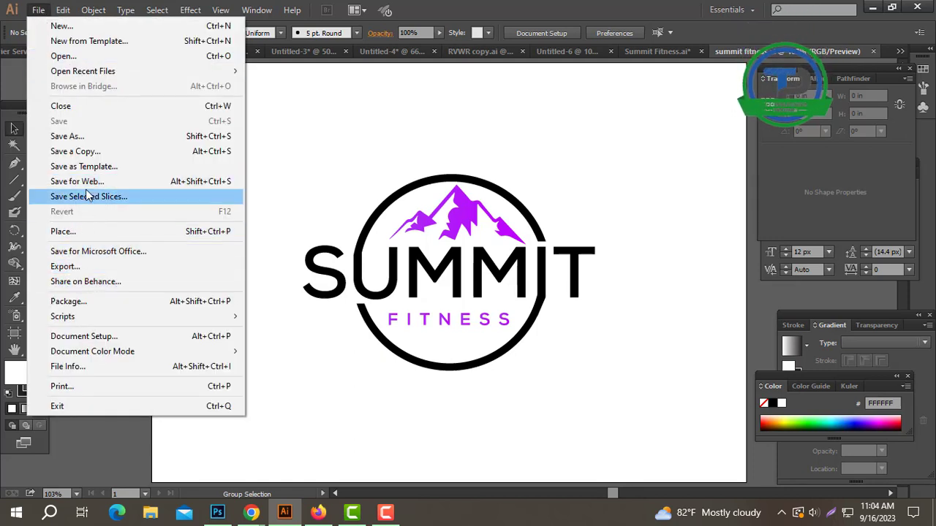
pyautogui.click(80, 136)
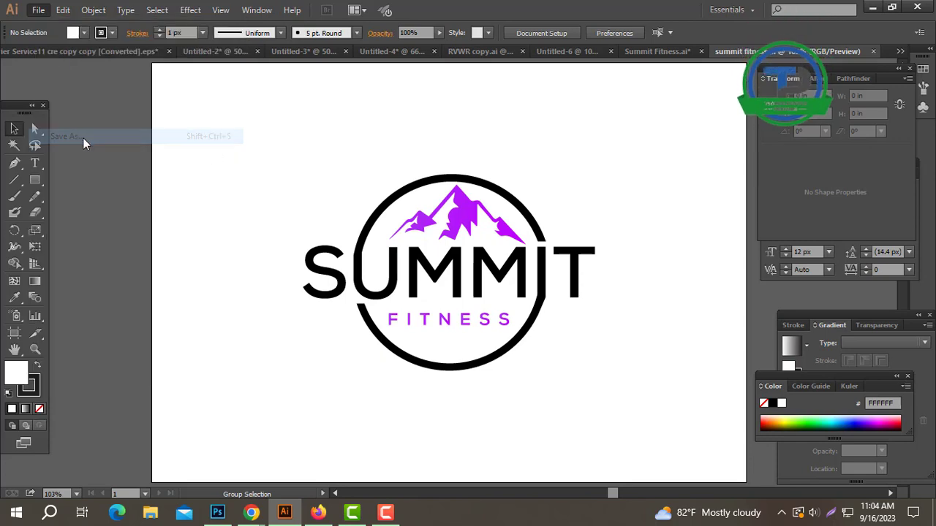
pyautogui.click(165, 380)
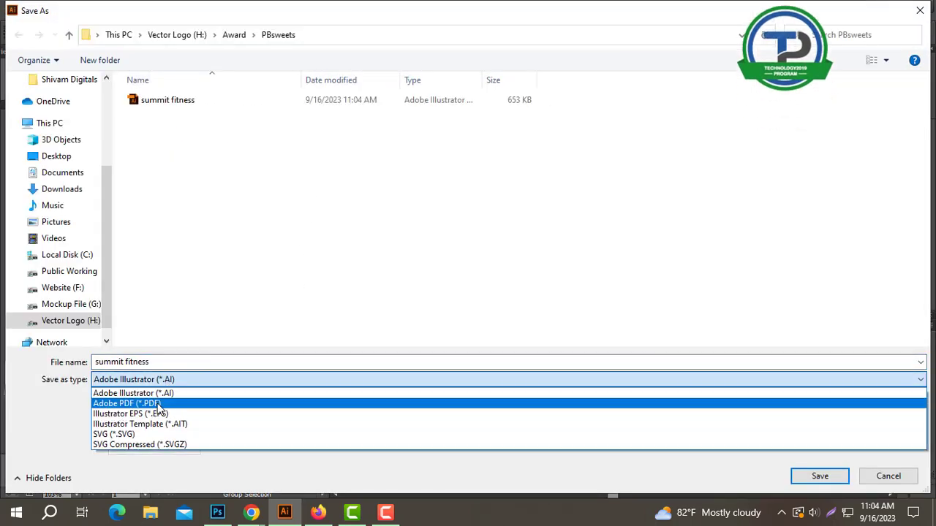
pyautogui.click(157, 404)
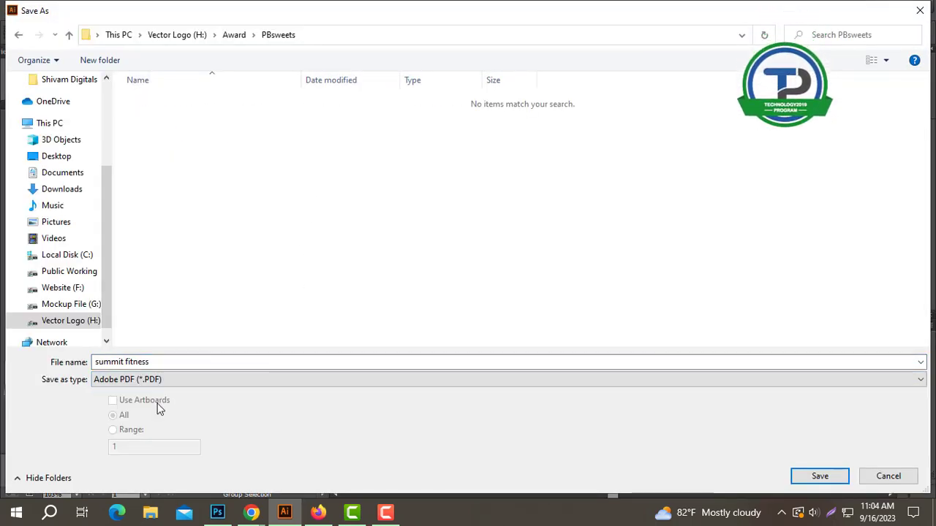
pyautogui.click(828, 478)
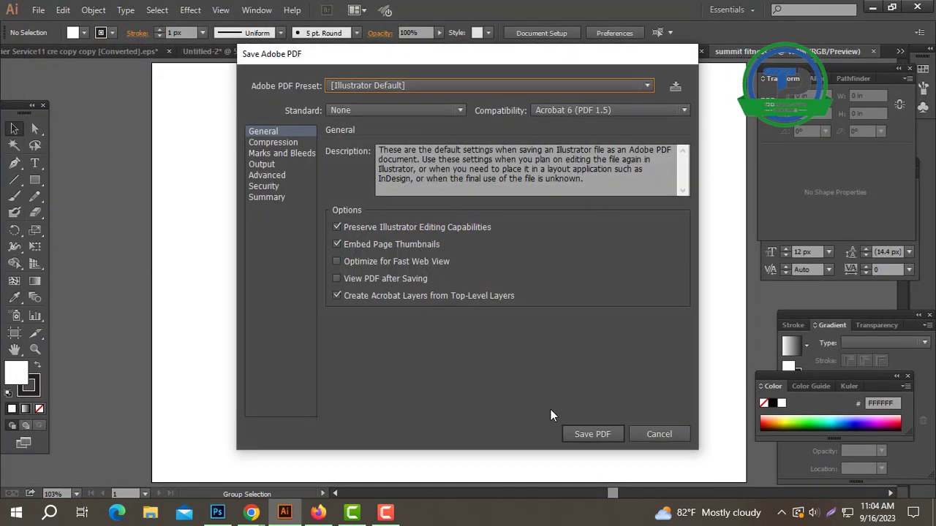
pyautogui.click(593, 434)
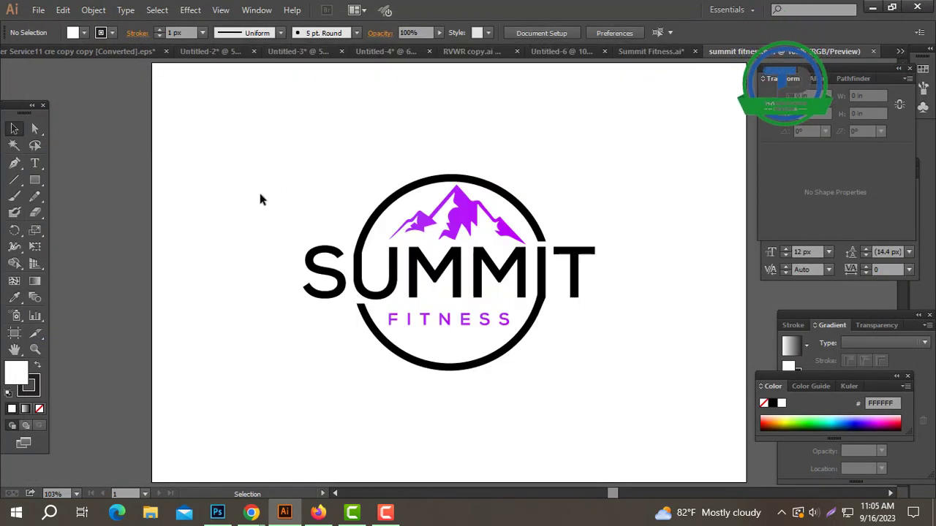
# - Save the logo in the client folder as an Illustrator EPS named summit fitness, using the Illustrator 8 EPS version
pyautogui.click(38, 9)
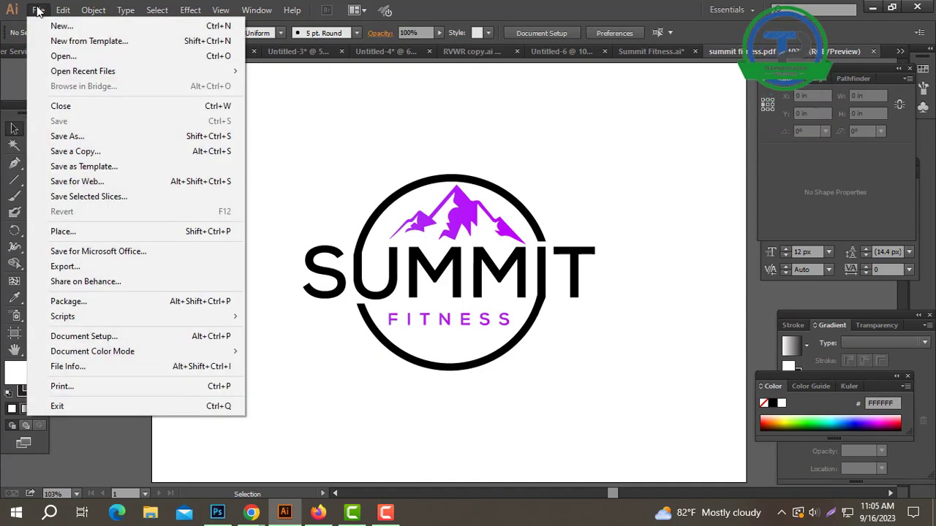
pyautogui.click(67, 136)
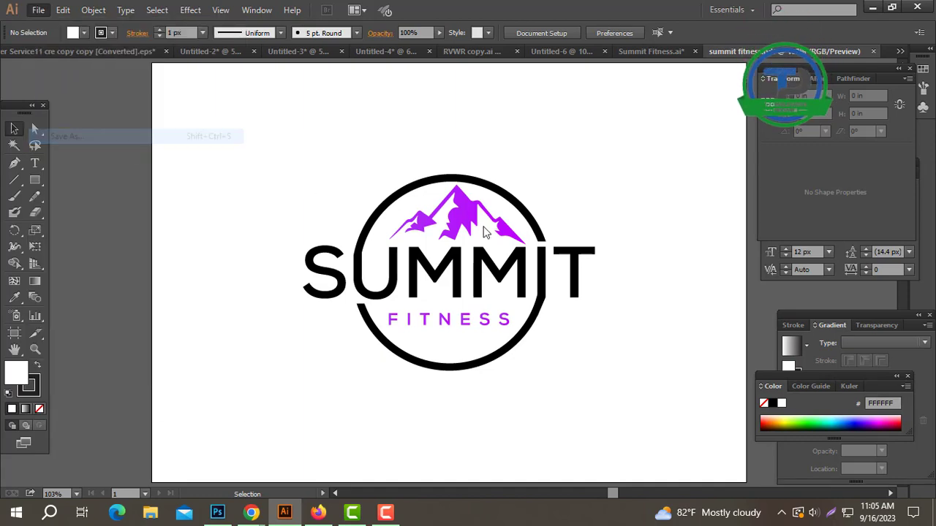
pyautogui.click(182, 380)
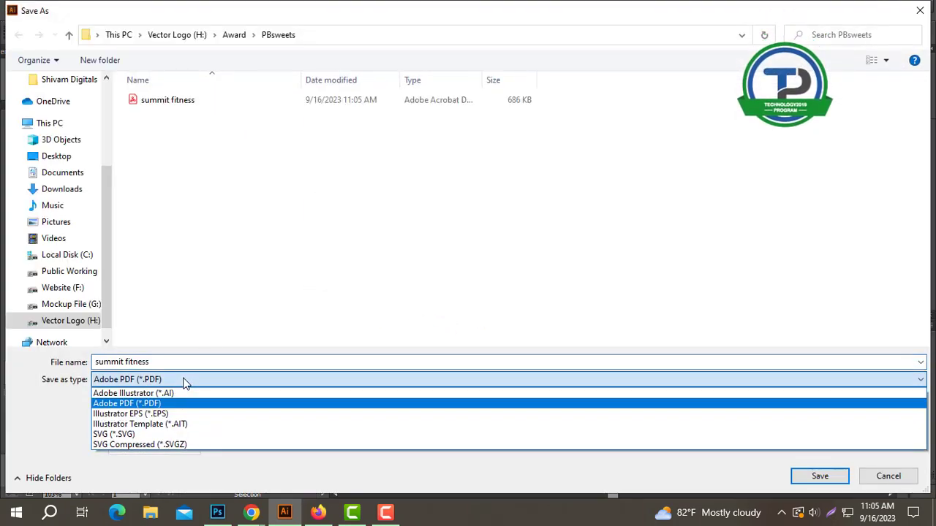
pyautogui.click(161, 415)
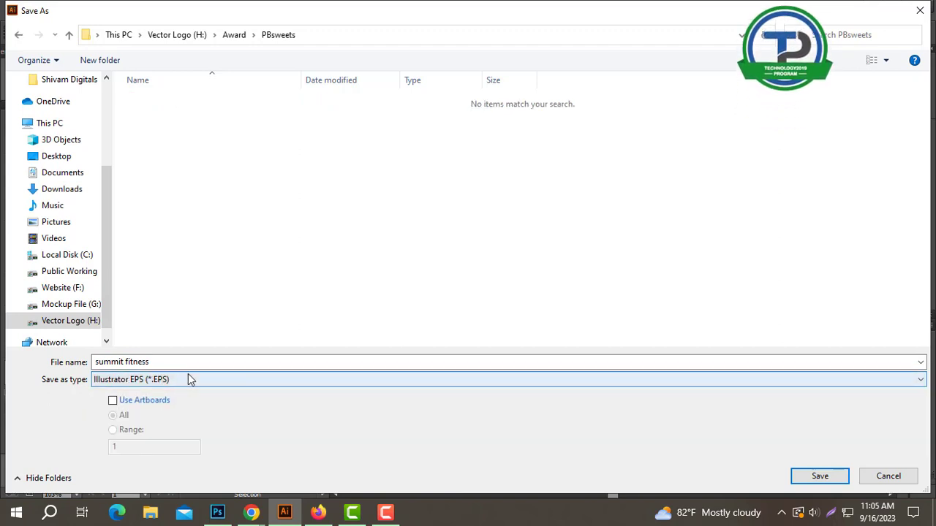
pyautogui.click(822, 480)
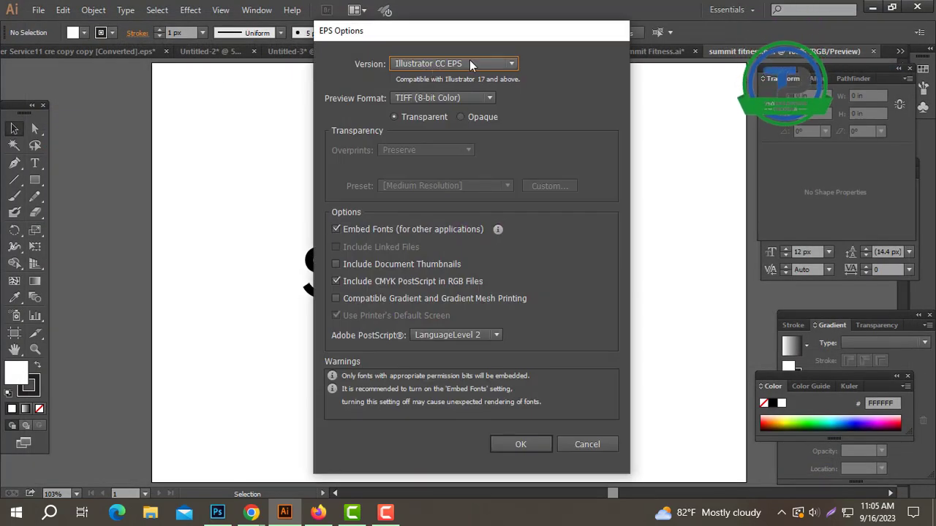
pyautogui.click(492, 63)
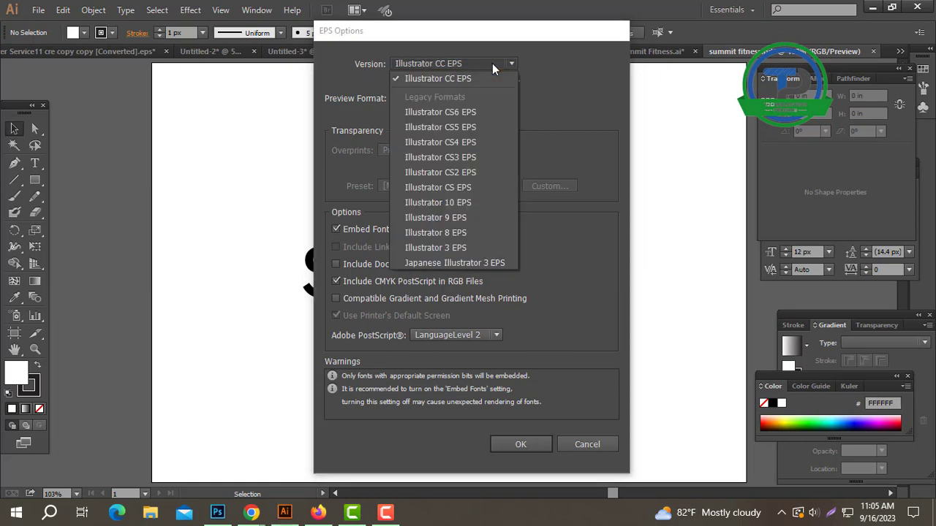
pyautogui.click(458, 231)
pyautogui.click(529, 432)
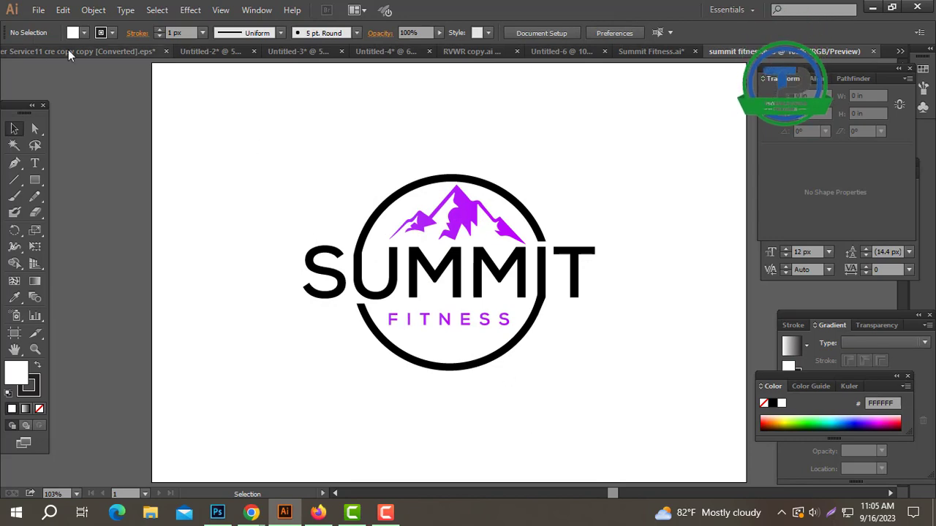
# - Save the logo in the client folder as an SVG (*.SVG) file named summit fitness with the default SVG options
pyautogui.click(38, 10)
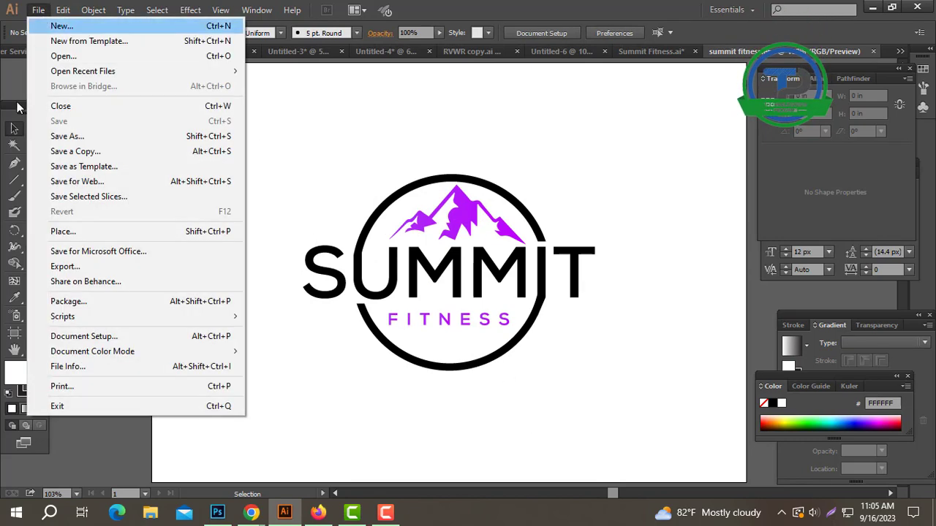
pyautogui.click(67, 136)
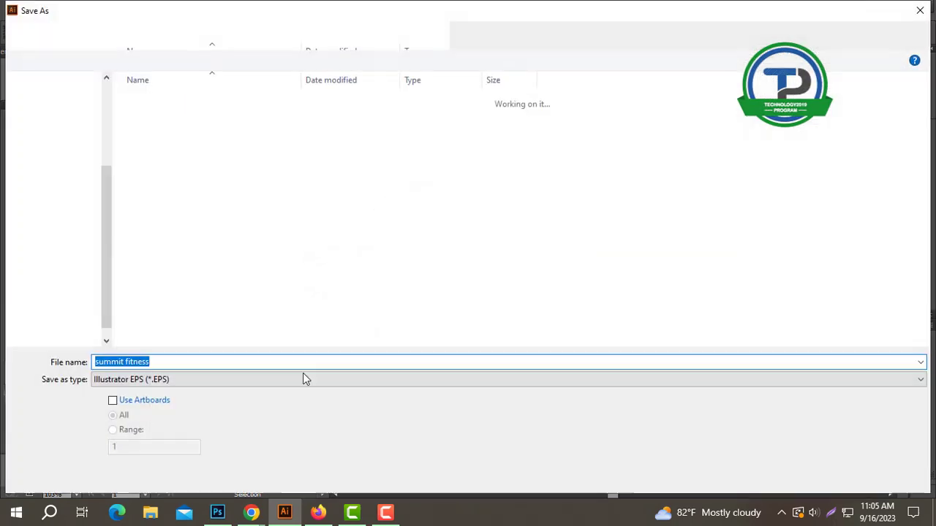
pyautogui.click(154, 381)
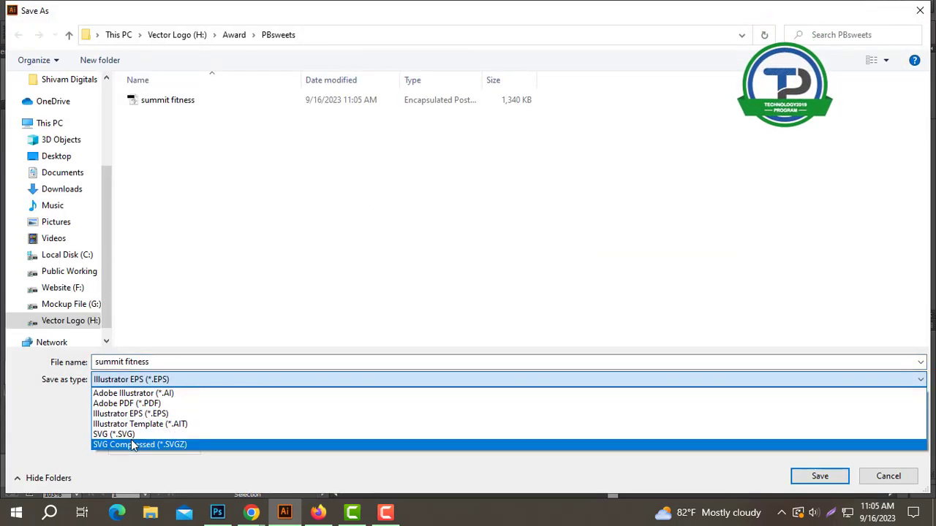
pyautogui.click(129, 439)
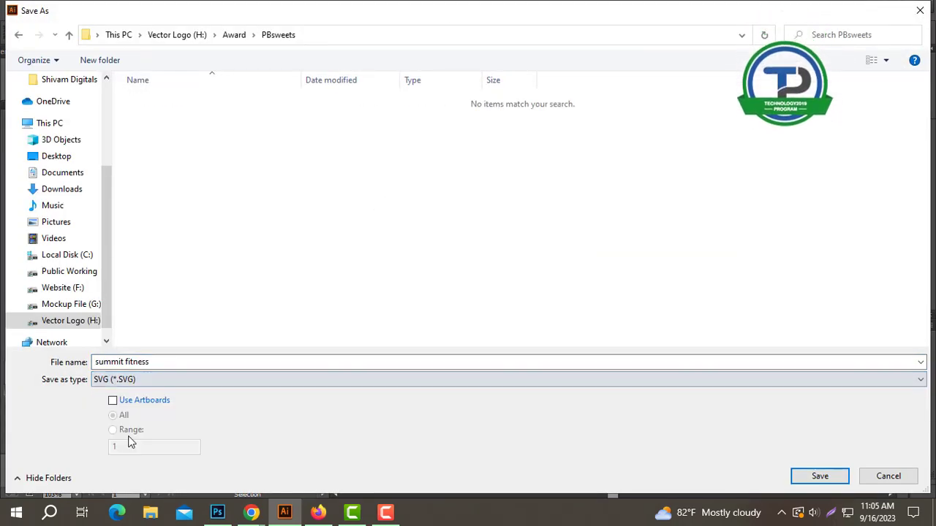
pyautogui.click(820, 477)
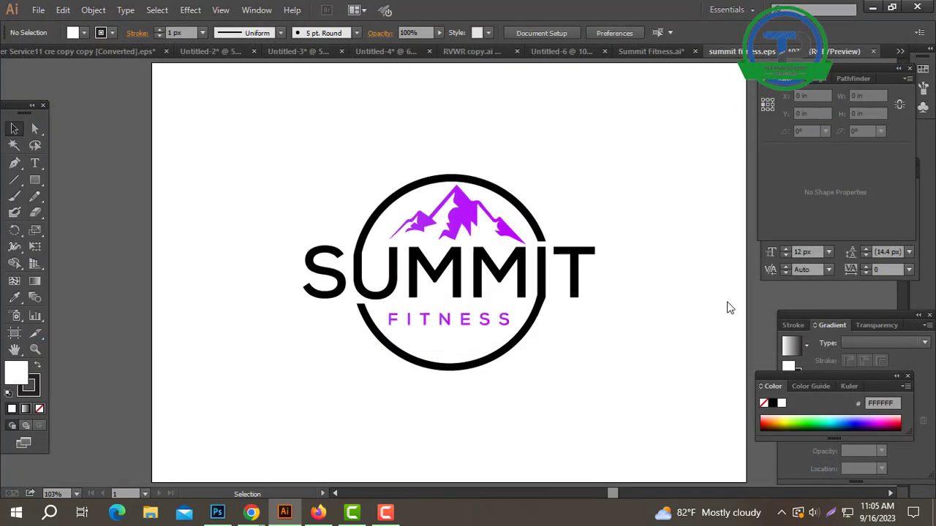
pyautogui.click(532, 293)
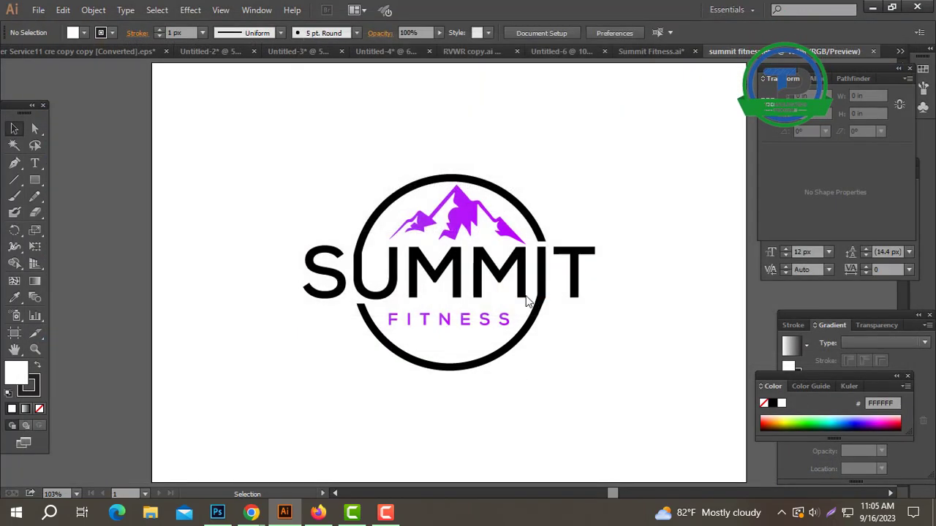
# - Export all artboards as a summit fitness JPEG in the client folder, using RGB, Maximum quality 10 and High (300 ppi) resolution
pyautogui.click(38, 10)
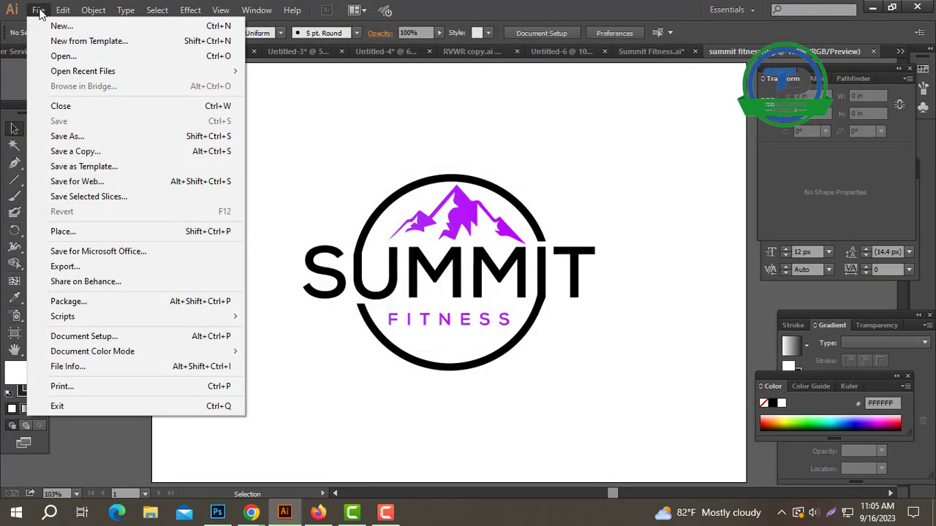
pyautogui.click(66, 267)
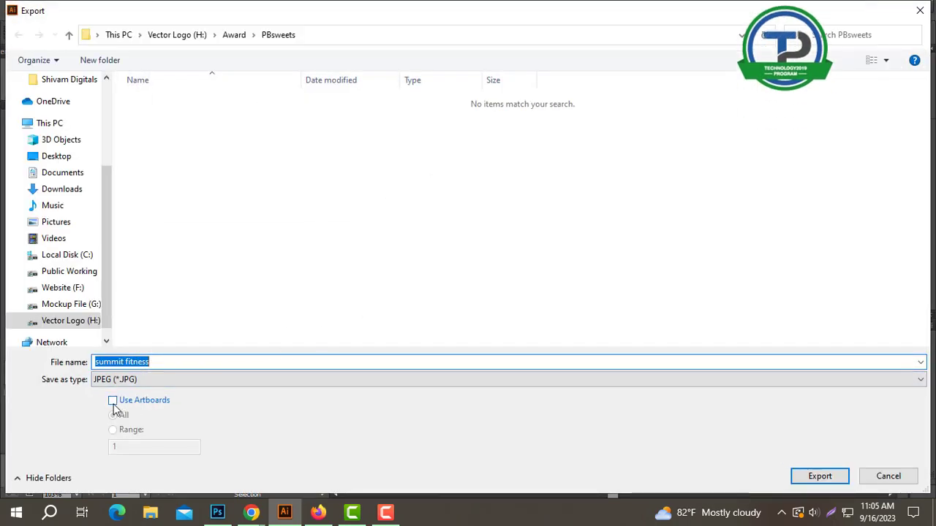
pyautogui.click(114, 402)
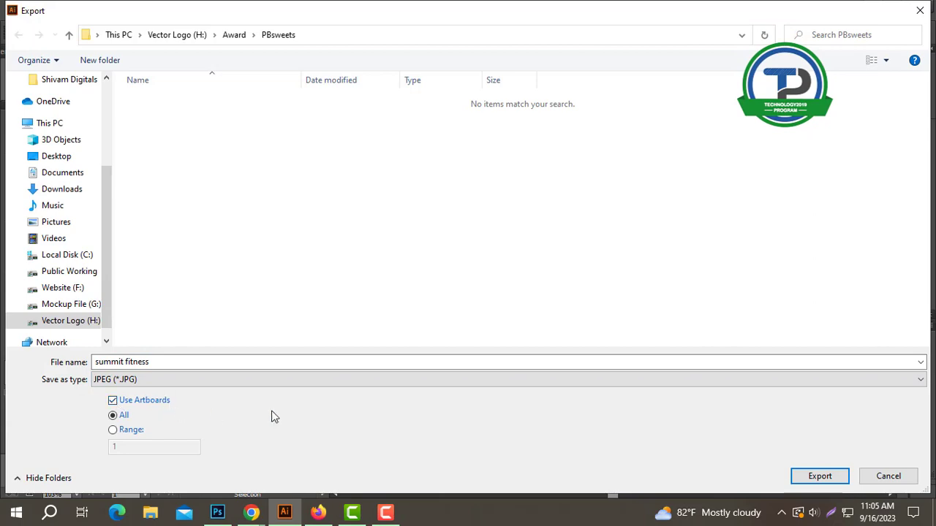
pyautogui.click(814, 477)
pyautogui.click(530, 365)
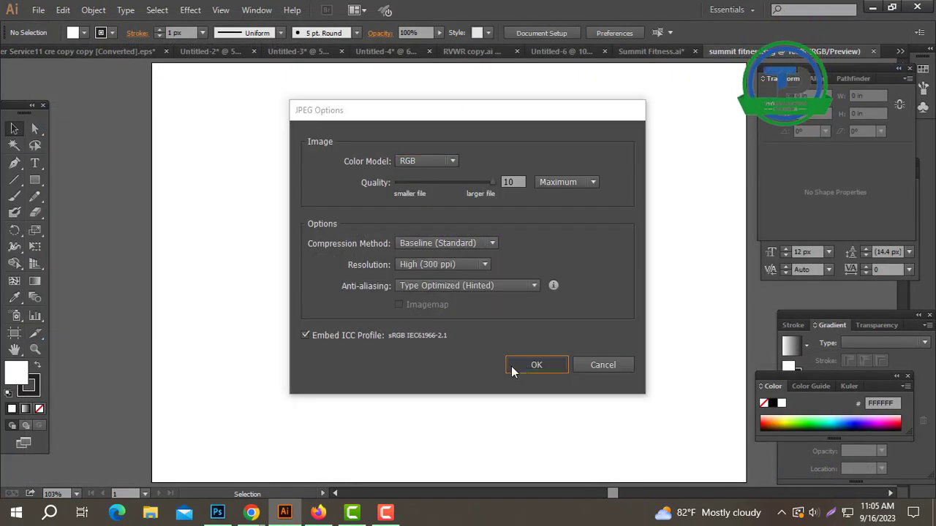
# - Export all artboards as a summit fitness PNG in the client folder, at High (300 ppi) with a transparent background
pyautogui.click(38, 10)
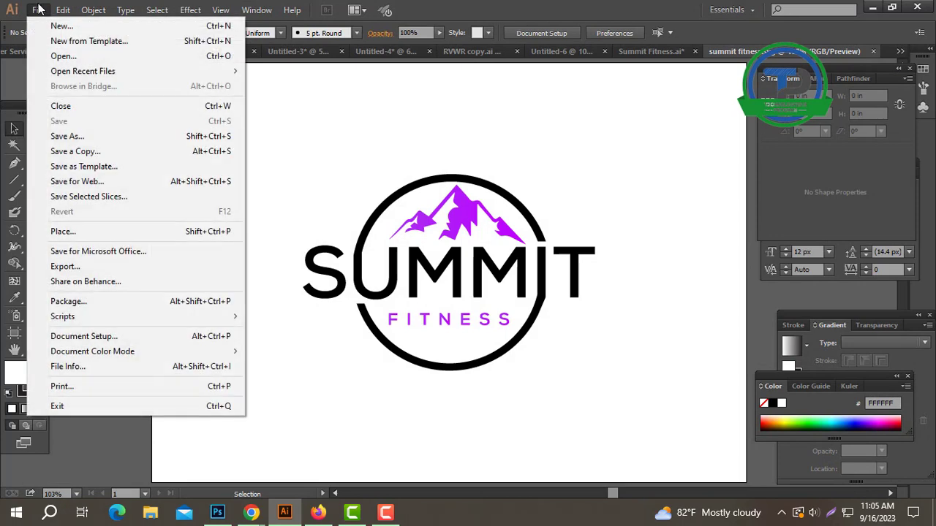
pyautogui.click(72, 267)
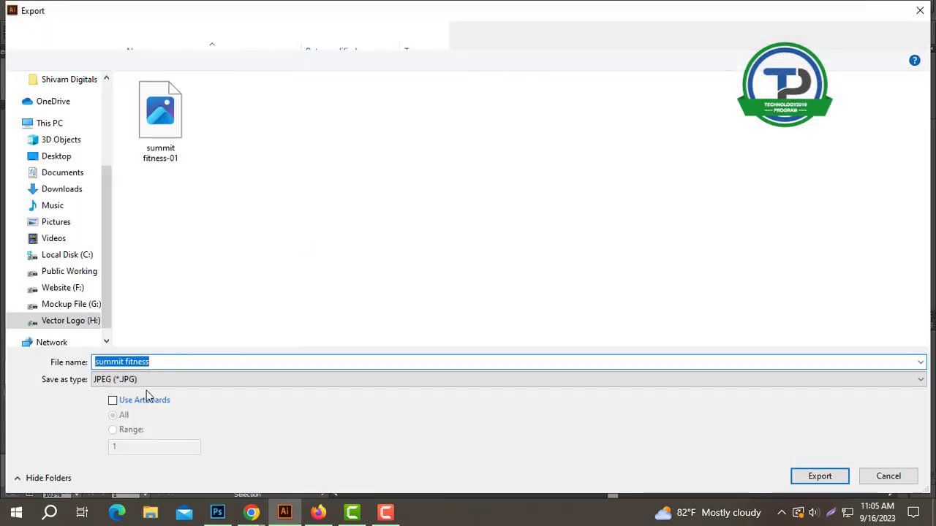
pyautogui.click(112, 401)
pyautogui.click(124, 380)
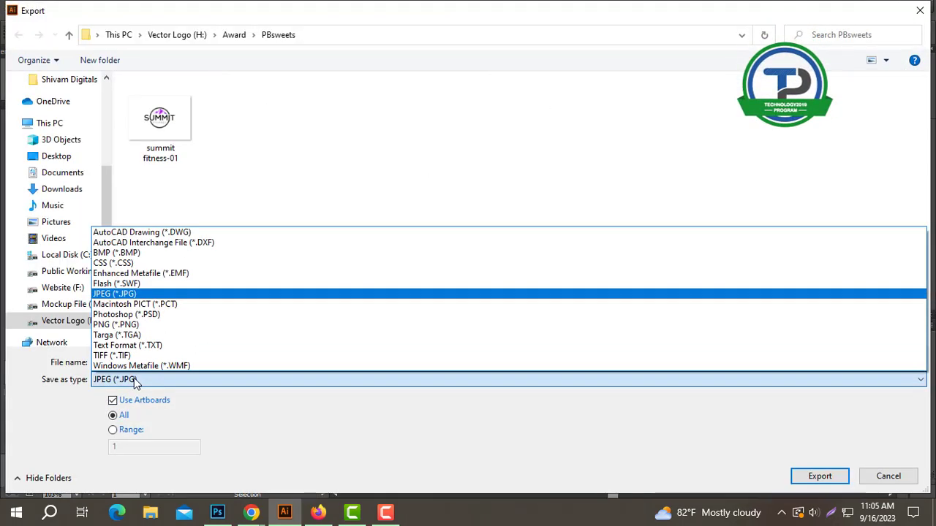
pyautogui.click(130, 325)
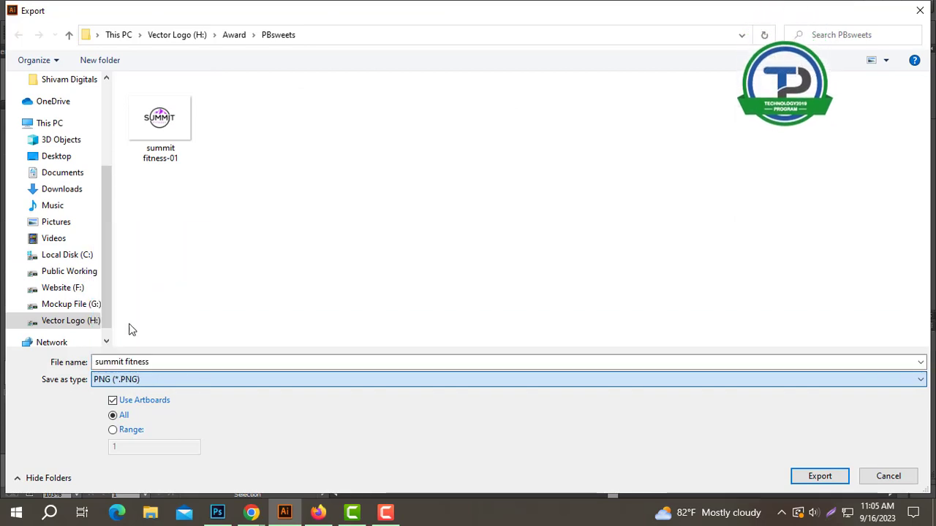
pyautogui.click(820, 476)
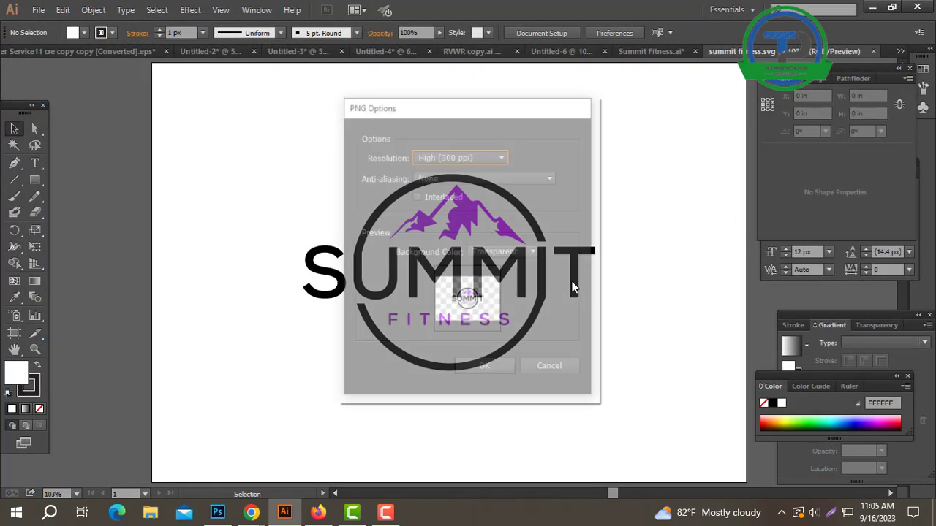
pyautogui.click(484, 371)
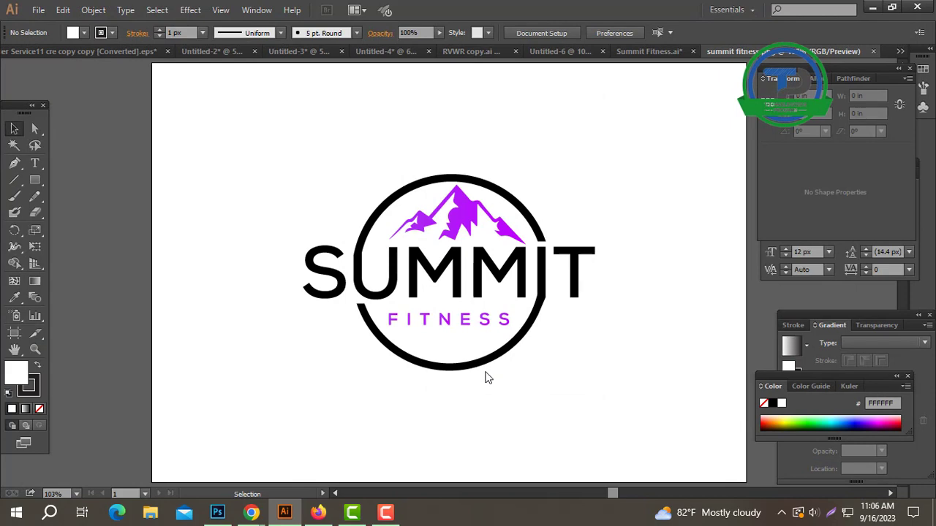
# - Switch to Chrome and examine the awarded entry's mockup on the contest handover page, collapsing the Messages panel
pyautogui.click(252, 514)
pyautogui.click(717, 91)
pyautogui.click(476, 217)
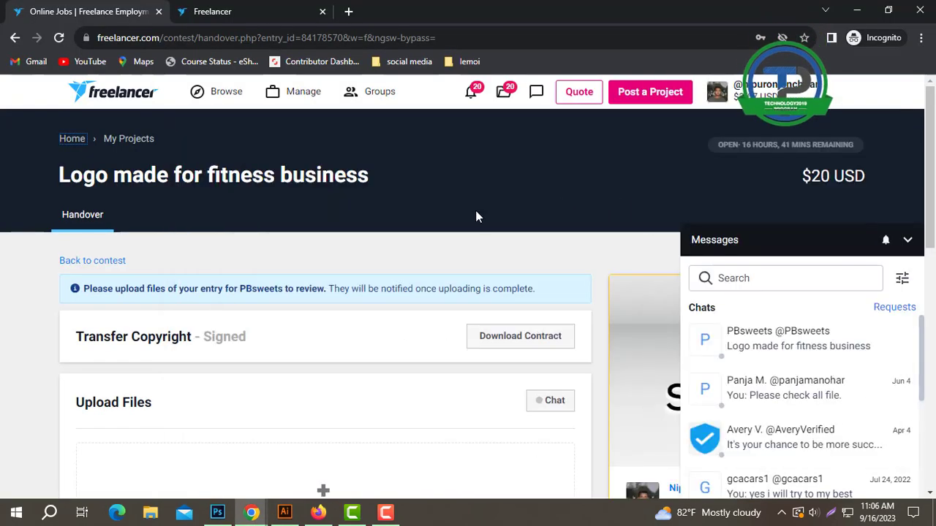
pyautogui.scroll(-2, 924, 276)
pyautogui.click(907, 239)
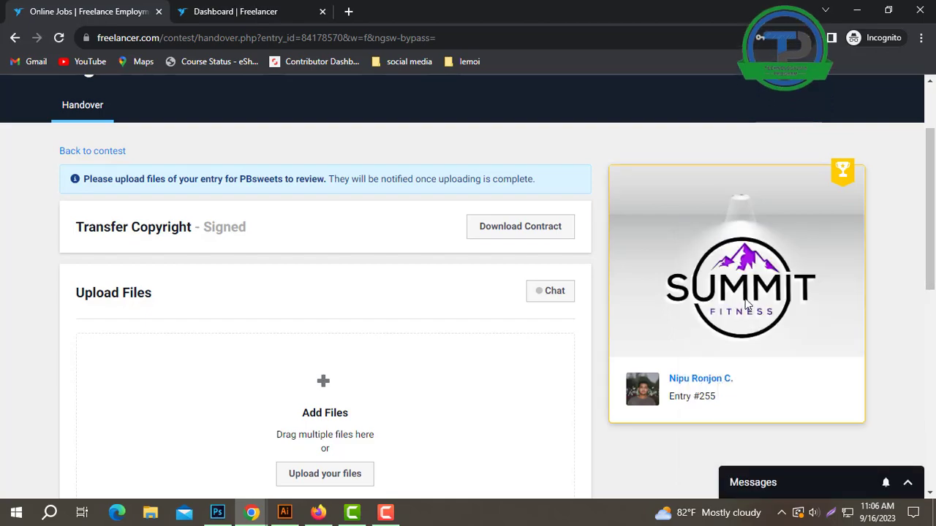
# - In Photoshop, open the The-Irrigation-Underground-7 mockup and delete the Irrigation Underground logo layer inside its Placeholder smart object
pyautogui.moveTo(225, 519)
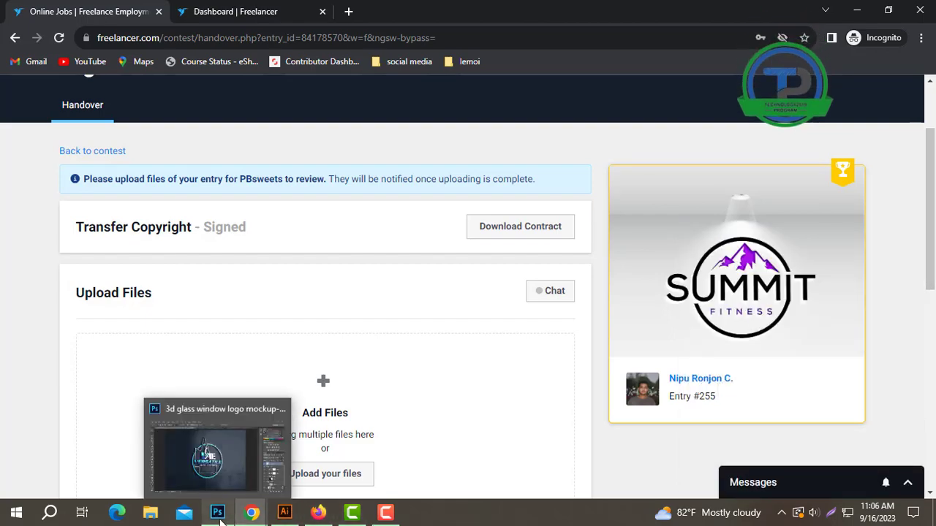
pyautogui.click(236, 474)
pyautogui.hotkey('ctrl', 'o')
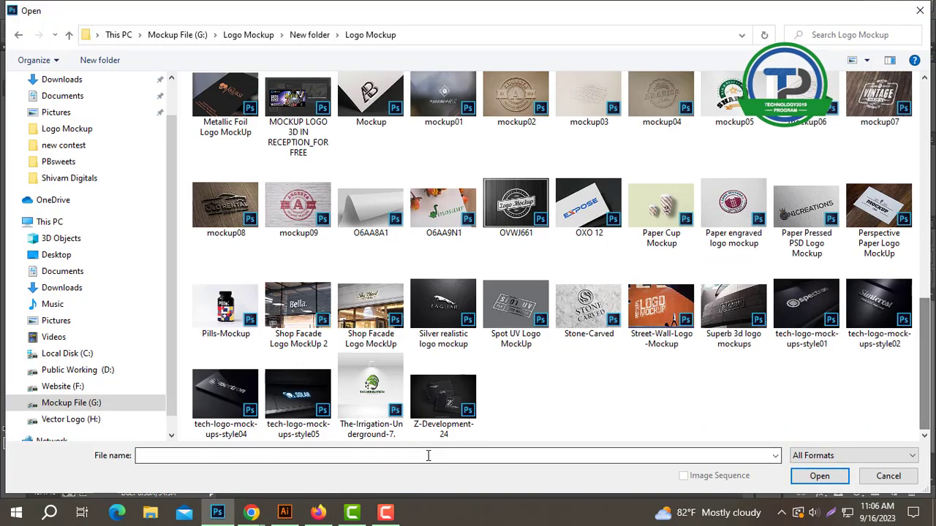
pyautogui.click(370, 399)
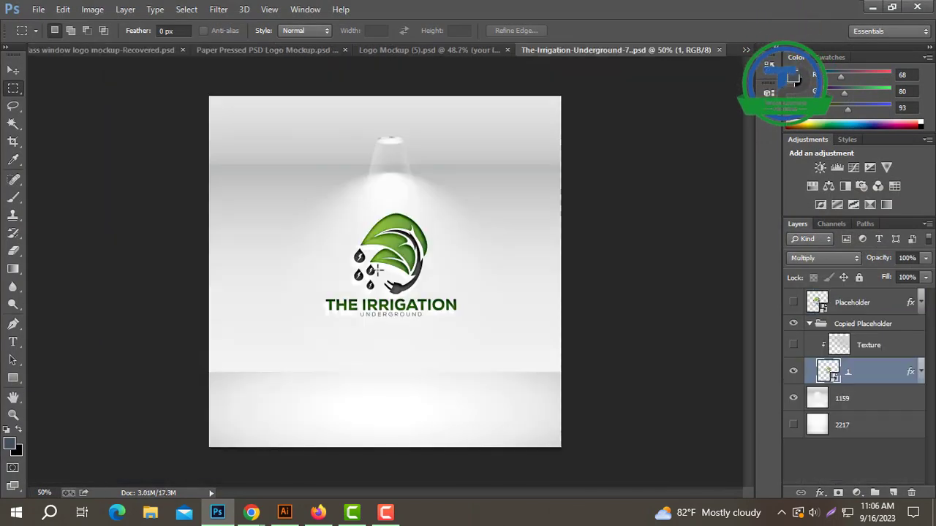
pyautogui.doubleClick(823, 305)
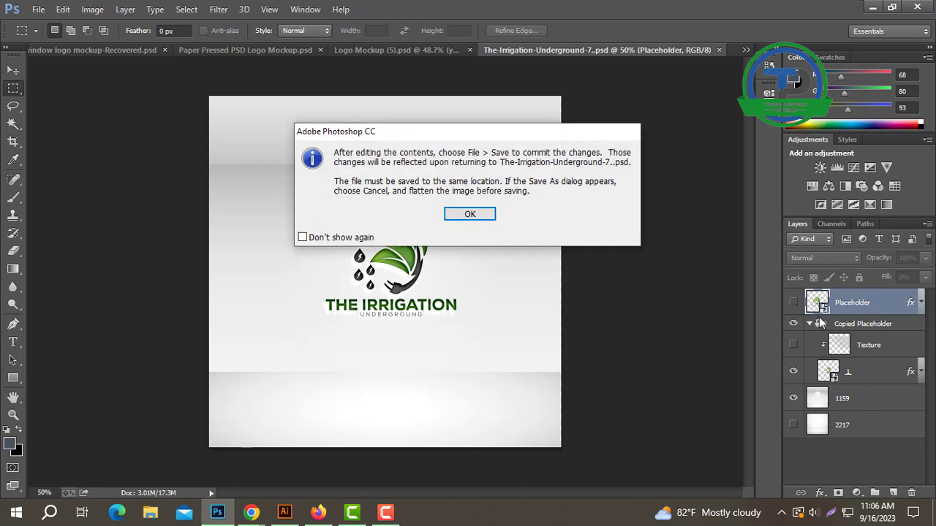
pyautogui.press('Return')
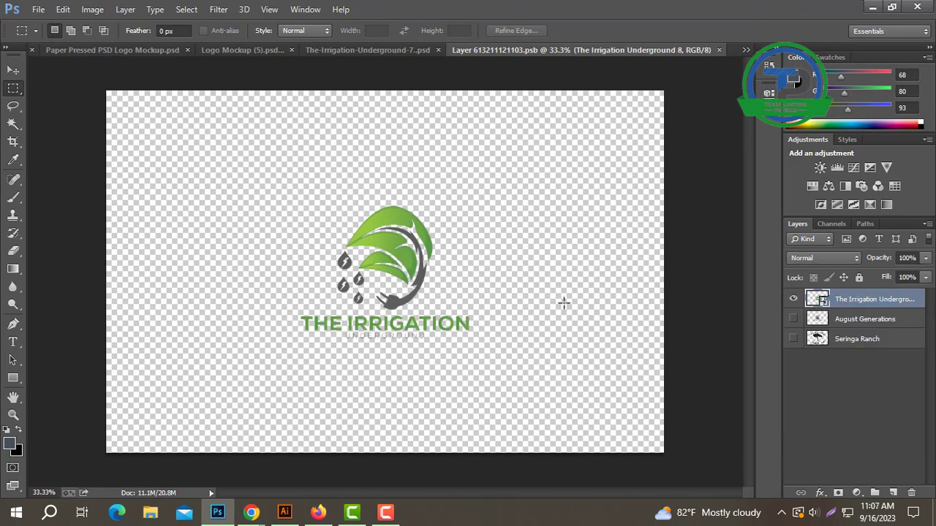
pyautogui.press('Delete')
# - Switch to Illustrator, copy the entire Summit Fitness logo artwork, and return to Photoshop
pyautogui.hotkey('alt', 'Tab')
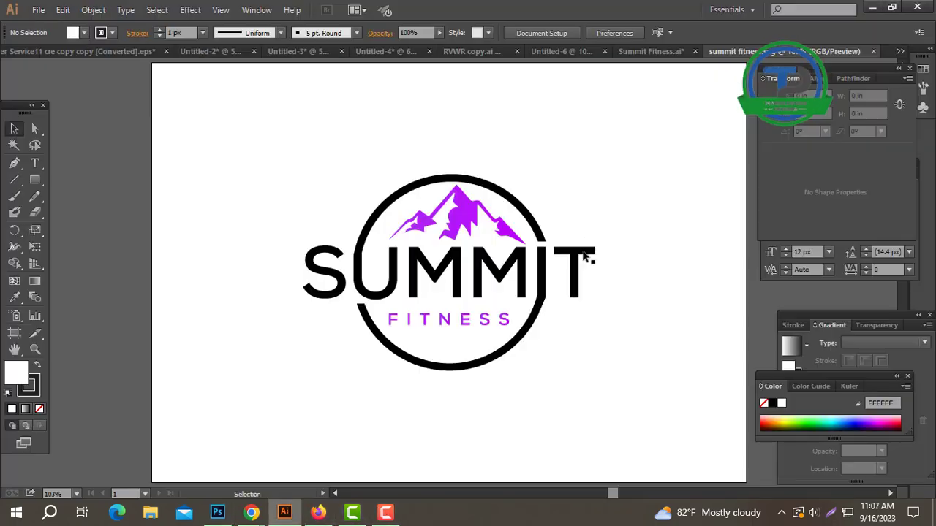
pyautogui.hotkey('ctrl', 'a')
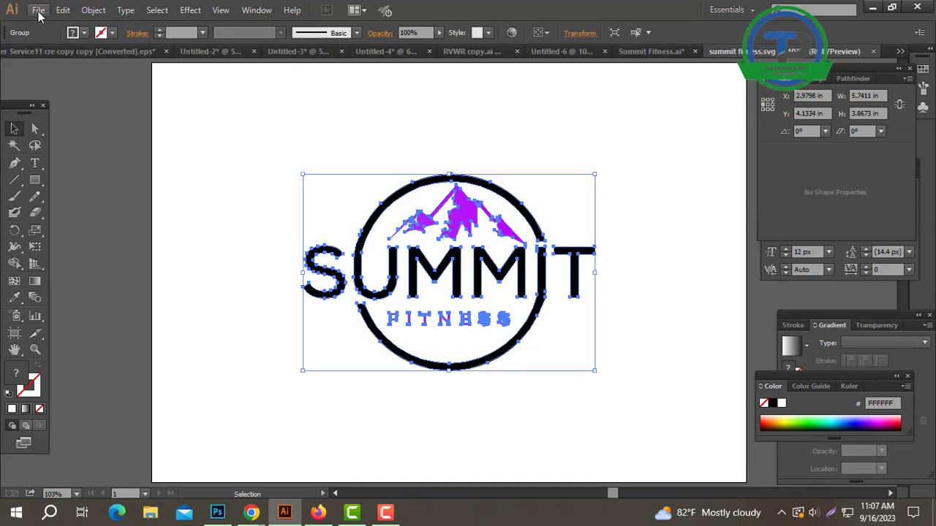
pyautogui.click(38, 9)
pyautogui.moveTo(70, 9)
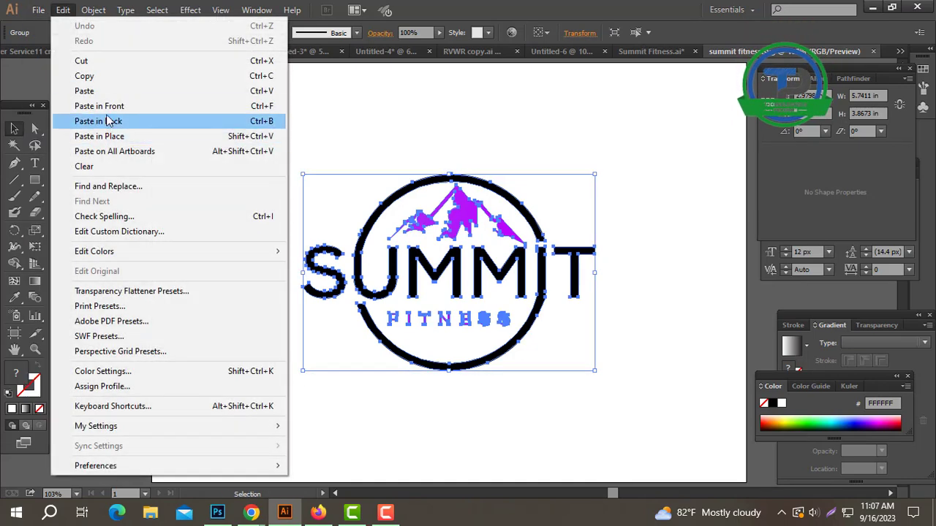
pyautogui.click(84, 76)
pyautogui.click(217, 513)
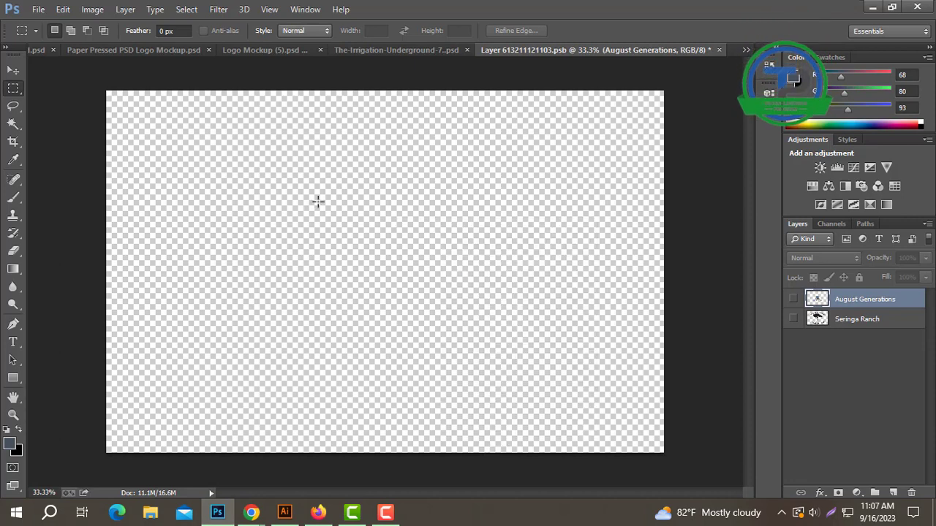
# - Paste the logo as a smart object into the empty placeholder document and enlarge it about its centre to roughly 40% of the canvas width
pyautogui.hotkey('ctrl', 'v')
pyautogui.click(523, 168)
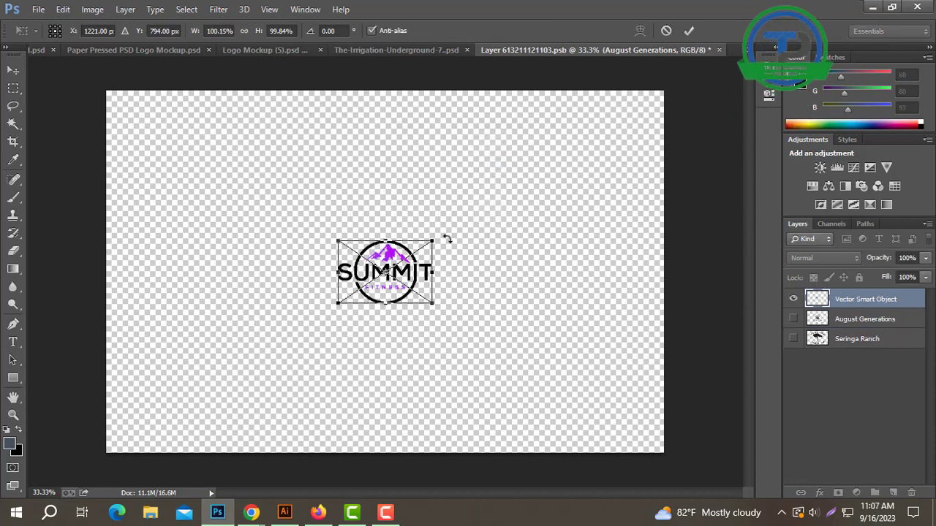
pyautogui.moveTo(441, 234); pyautogui.dragTo(503, 193)
pyautogui.press('Return')
# - Save and close the placeholder document to update the mockup, and fit the mockup to the window
pyautogui.hotkey('ctrl', 's')
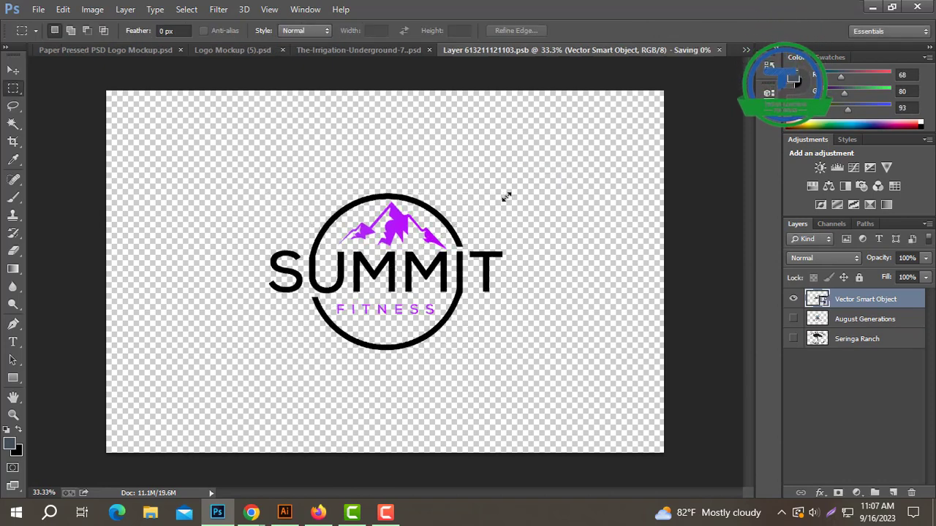
pyautogui.click(719, 50)
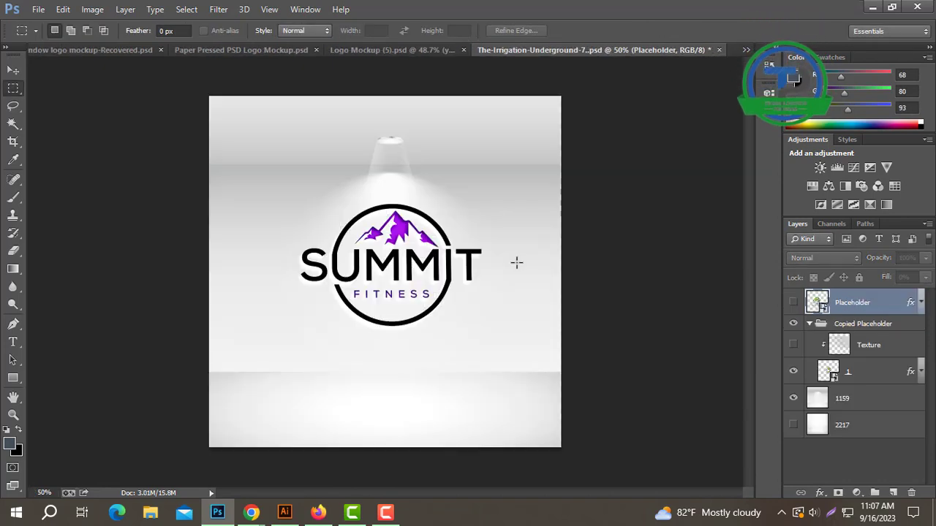
pyautogui.hotkey('ctrl', '0')
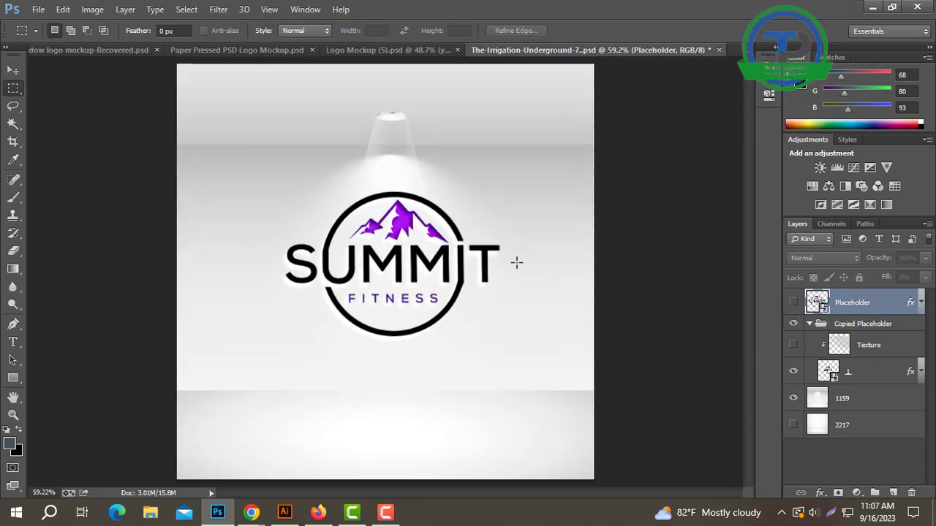
# - Save the mockup as a layered Photoshop PSD named The-Irrigation-Underground-7. in the client folder inside Award on the Vector Logo (H:) drive
pyautogui.click(35, 9)
pyautogui.click(55, 176)
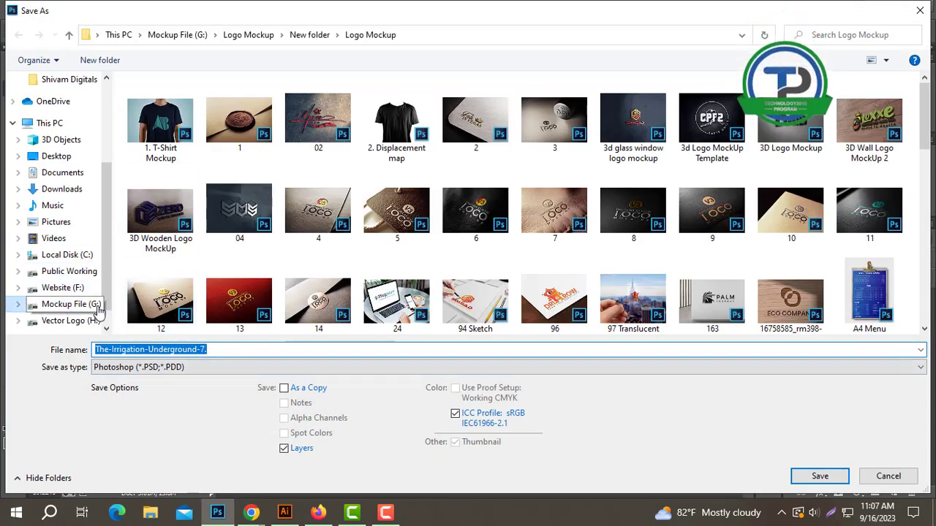
pyautogui.scroll(-1, 97, 310)
pyautogui.click(80, 282)
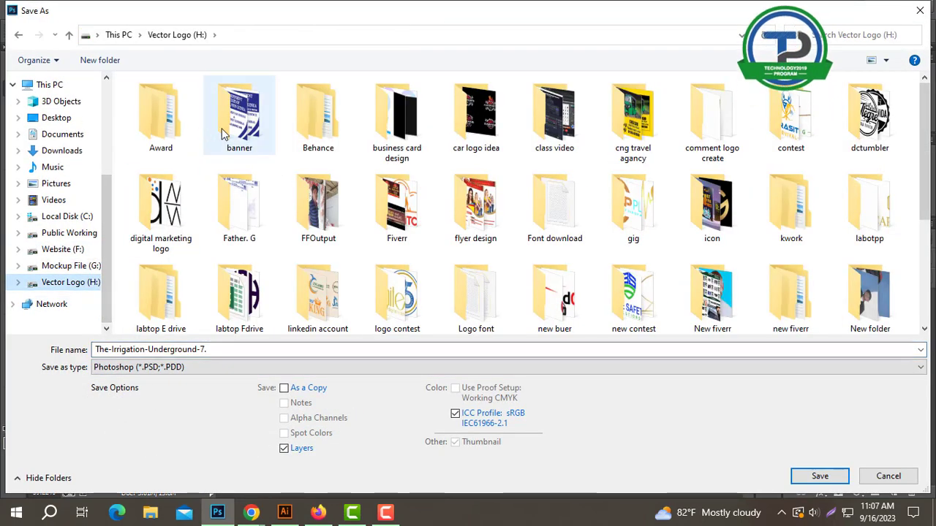
pyautogui.doubleClick(159, 117)
pyautogui.click(476, 212)
pyautogui.scroll(-5, 479, 208)
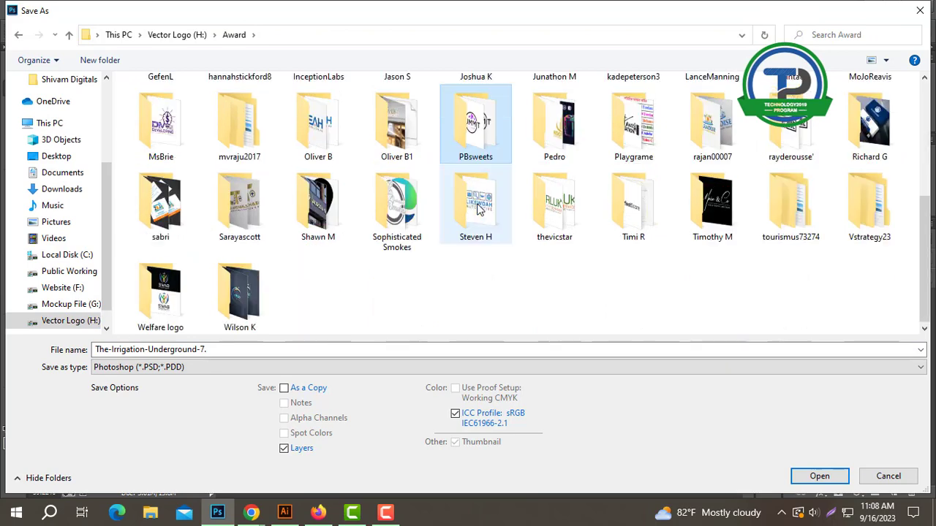
pyautogui.doubleClick(479, 139)
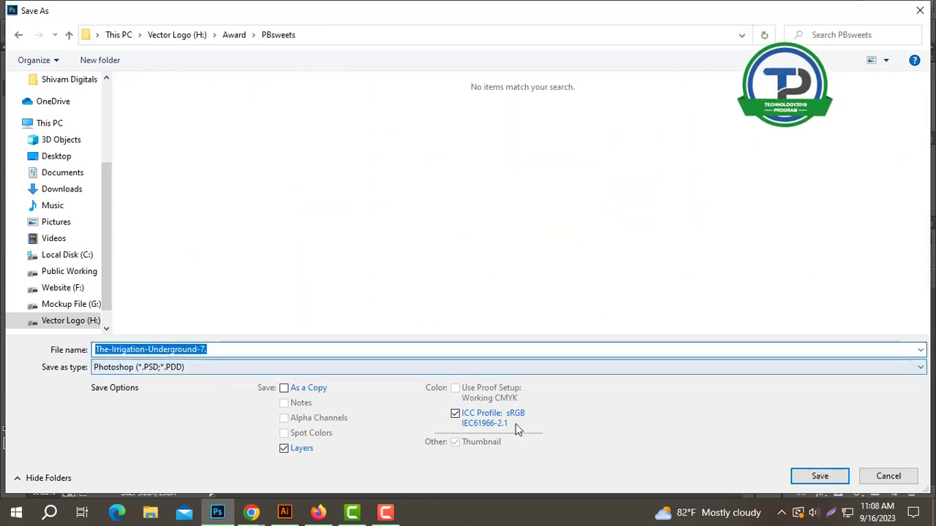
pyautogui.click(818, 478)
pyautogui.click(620, 152)
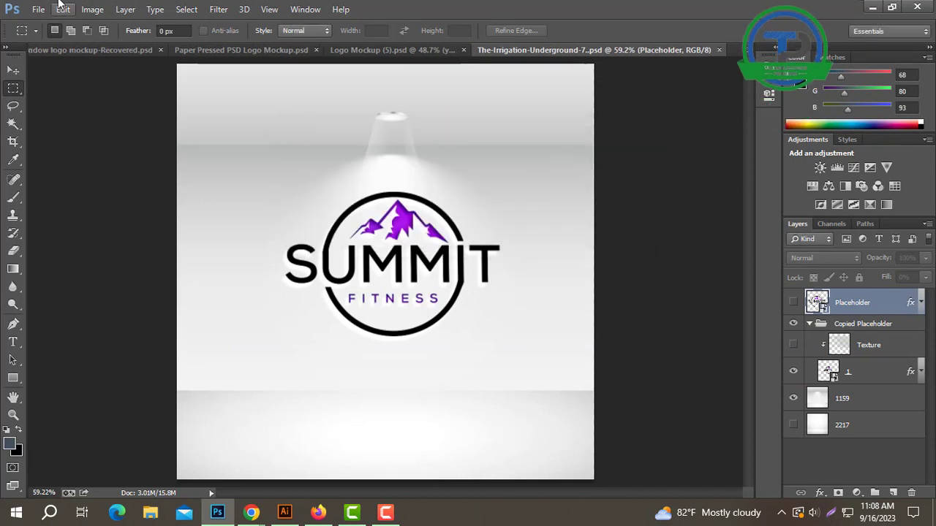
# - Save a JPEG copy of the mockup in the same client folder, keeping the file name The-Irrigation-Underground-7
pyautogui.click(38, 8)
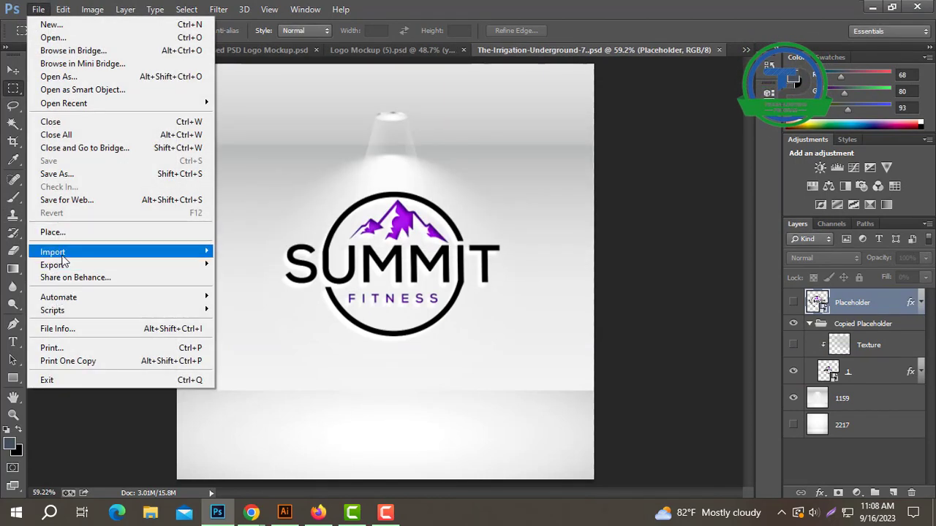
pyautogui.click(78, 174)
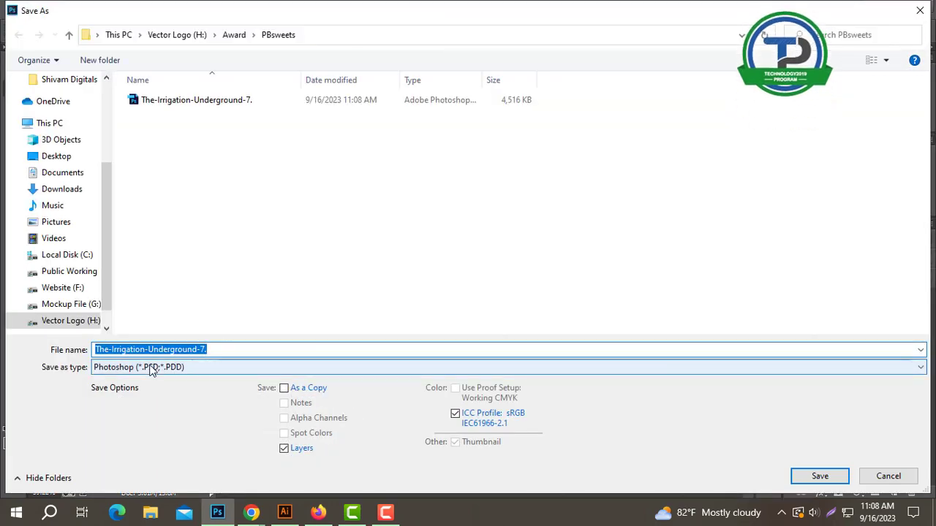
pyautogui.click(151, 367)
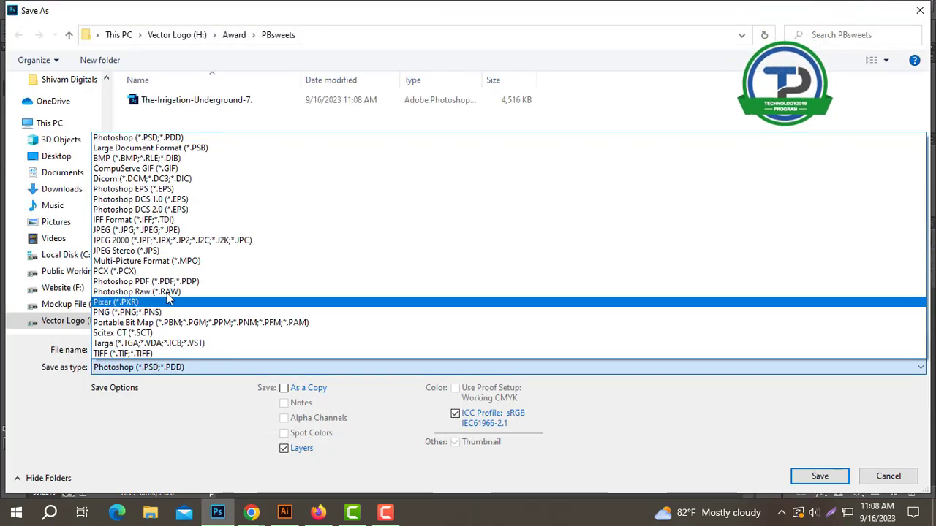
pyautogui.click(178, 232)
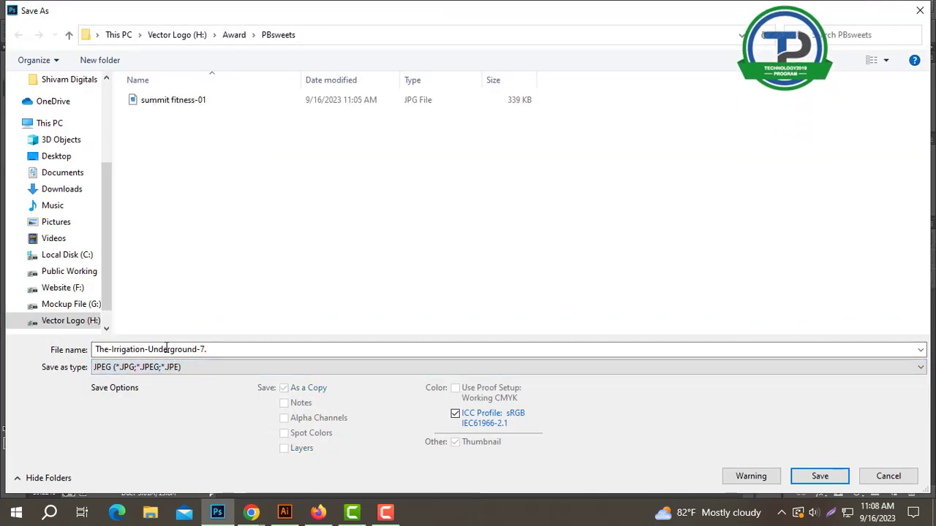
pyautogui.click(819, 476)
pyautogui.click(549, 126)
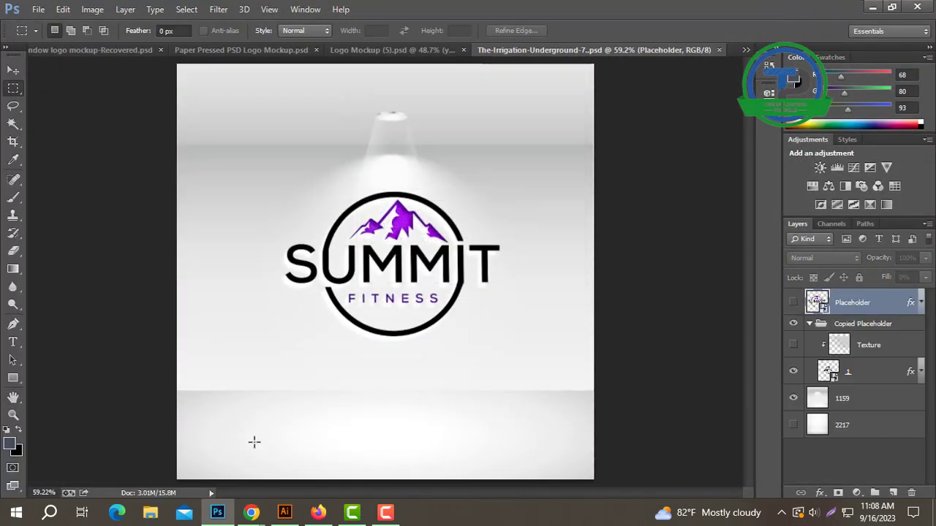
# - Switch to Chrome, open the Logo made for fitness business contest from the Freelancer dashboard in a new tab, and show its entries
pyautogui.moveTo(254, 516)
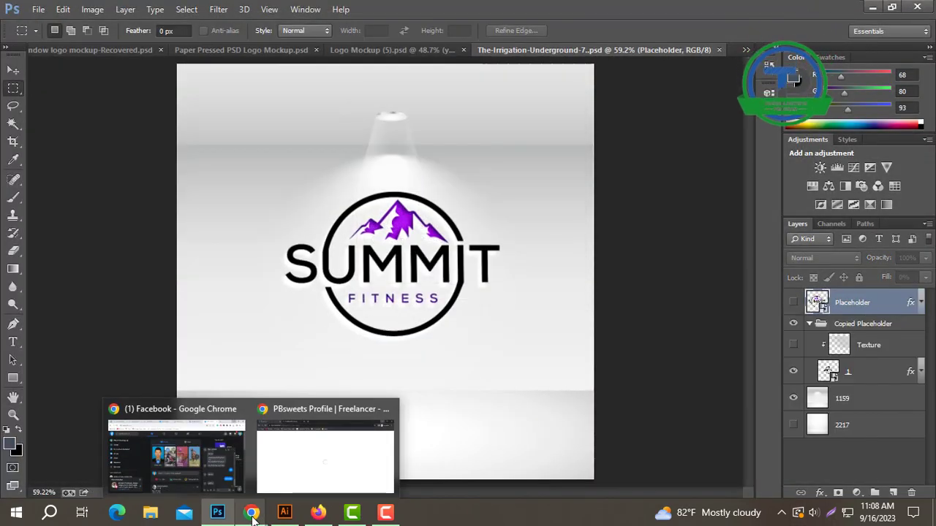
pyautogui.click(334, 472)
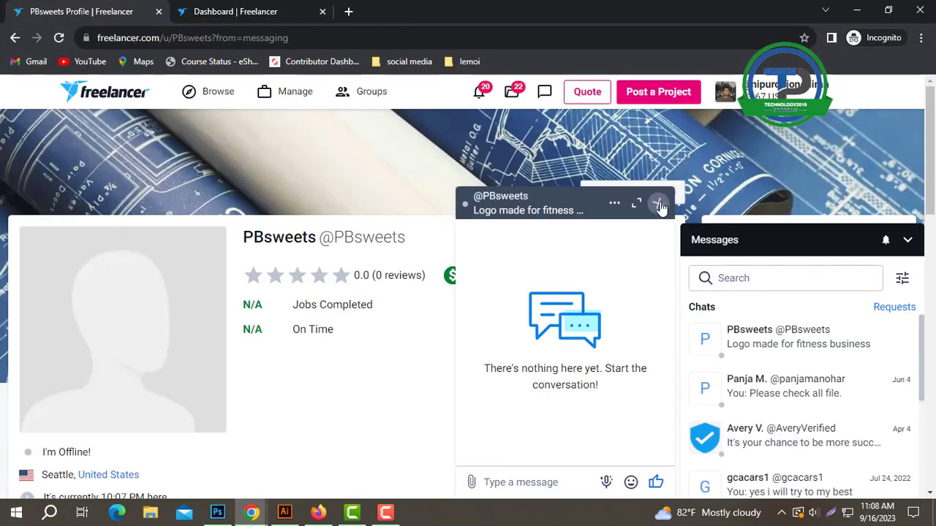
pyautogui.click(658, 204)
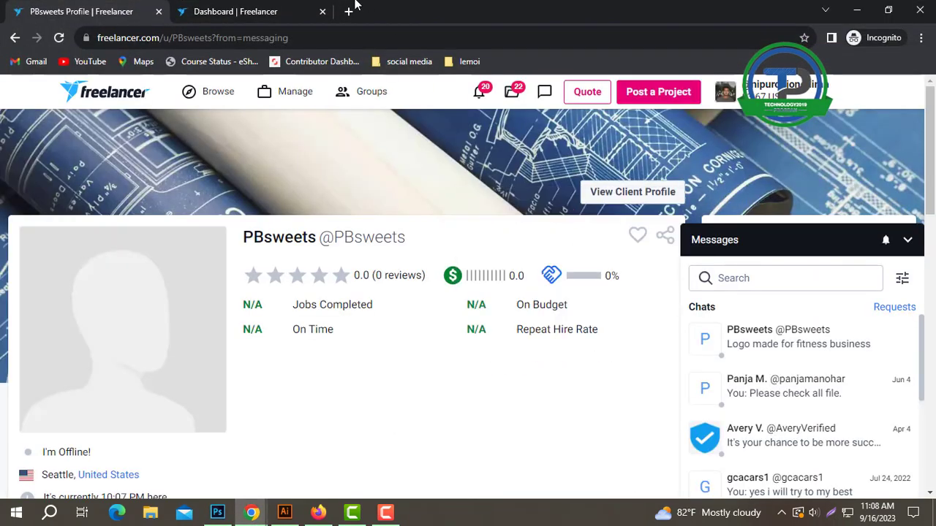
pyautogui.click(117, 86)
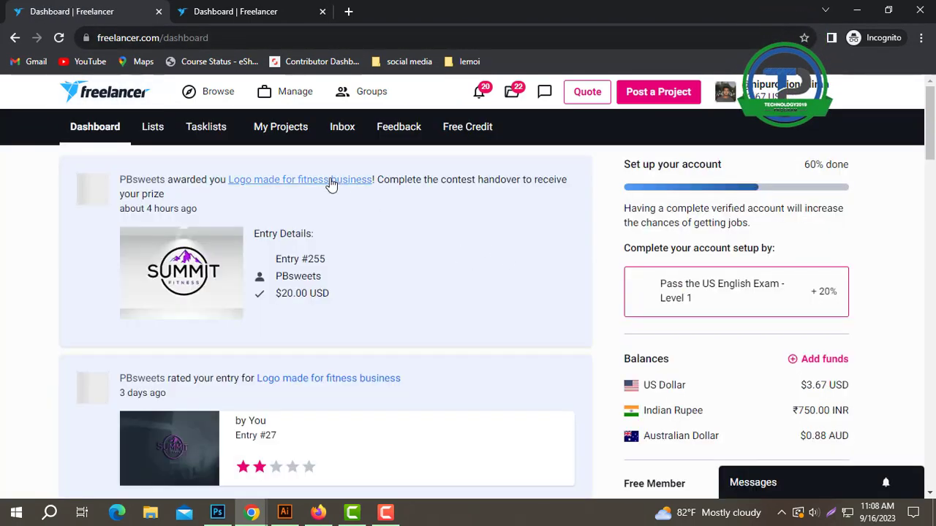
pyautogui.rightClick(329, 183)
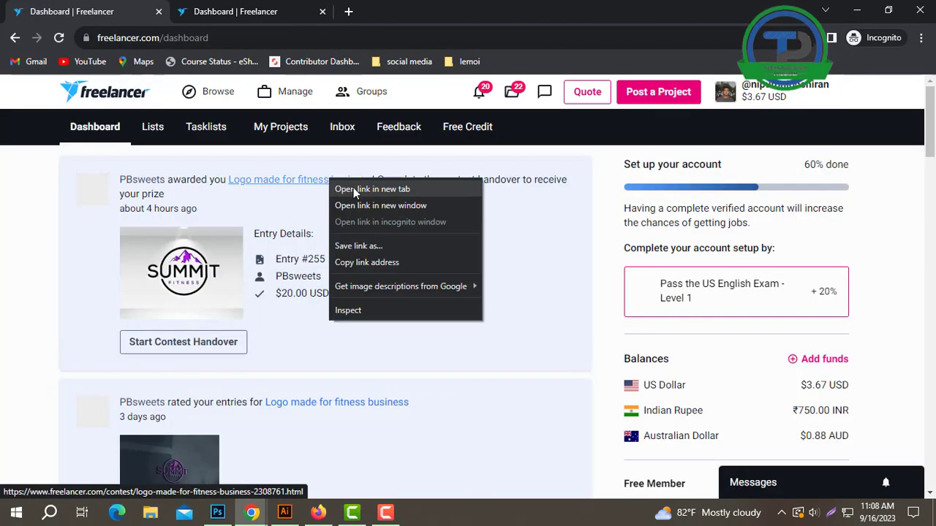
pyautogui.click(355, 193)
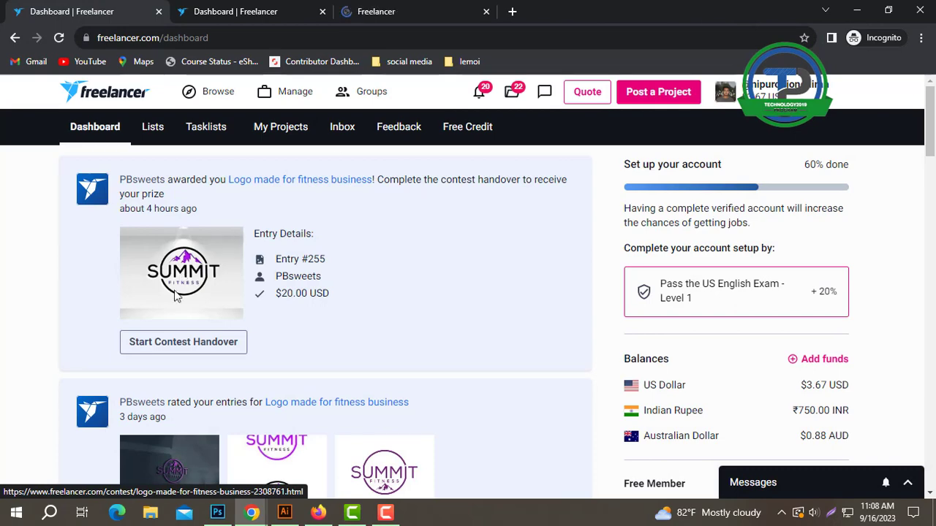
pyautogui.click(395, 11)
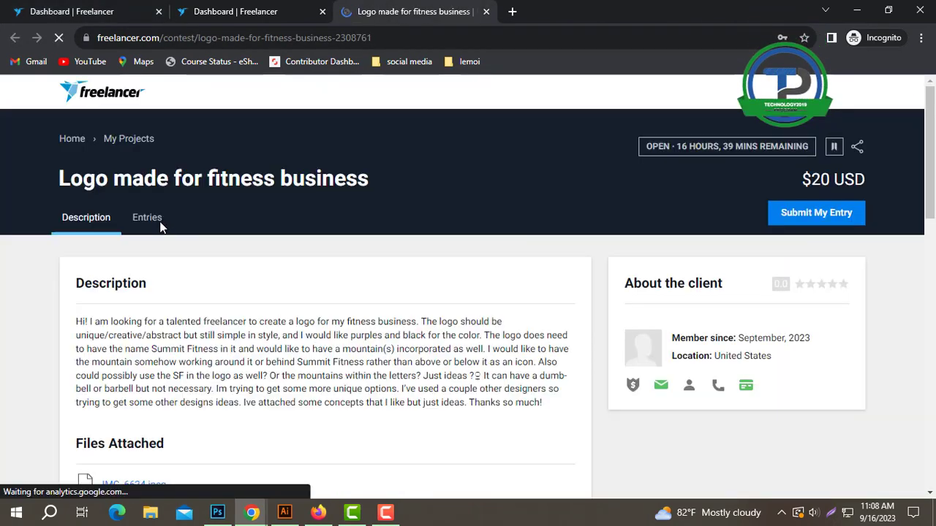
pyautogui.click(150, 219)
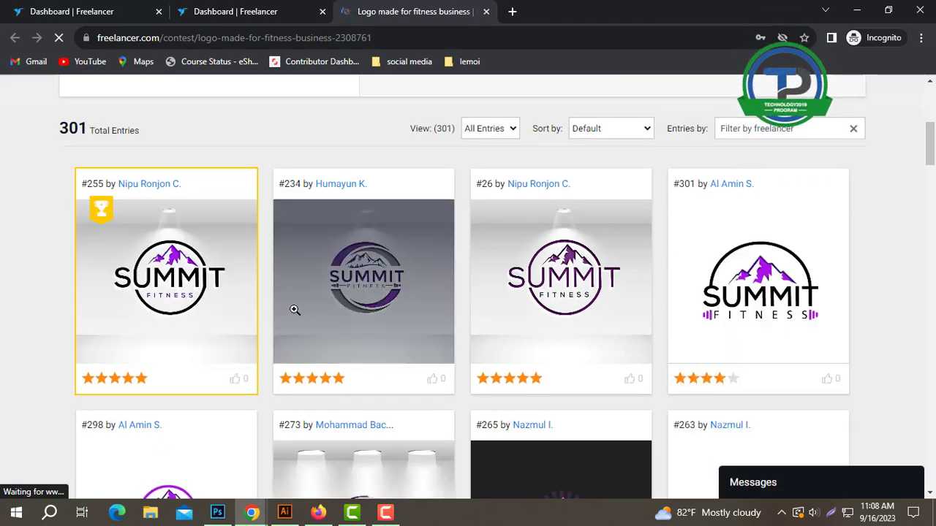
# - Open awarded entry #255, save its image as winning in the client folder inside Award on the Vector Logo (H:) drive, and close the entry
pyautogui.click(357, 317)
pyautogui.rightClick(383, 295)
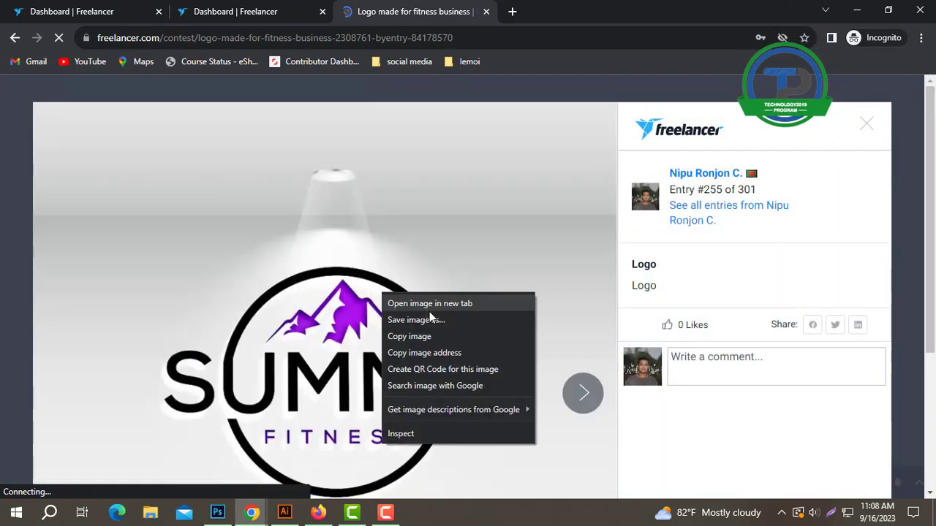
pyautogui.click(430, 321)
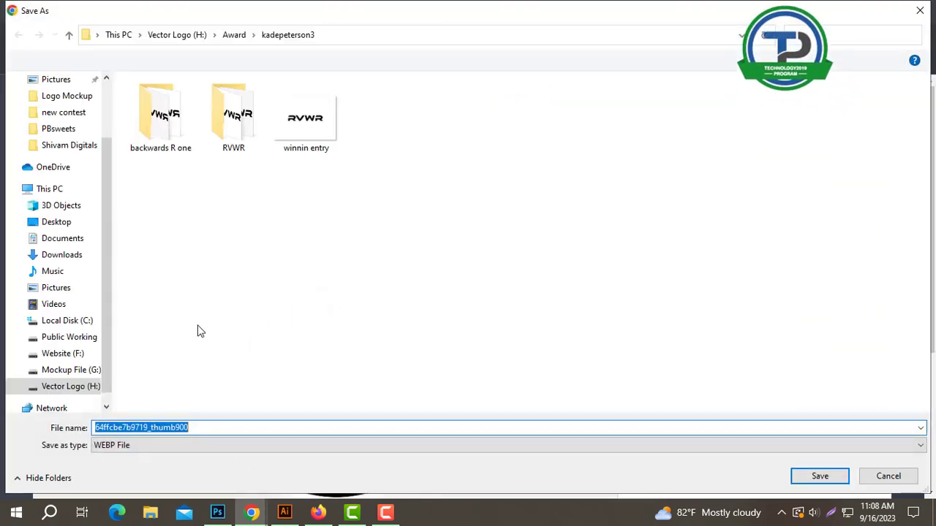
pyautogui.click(71, 386)
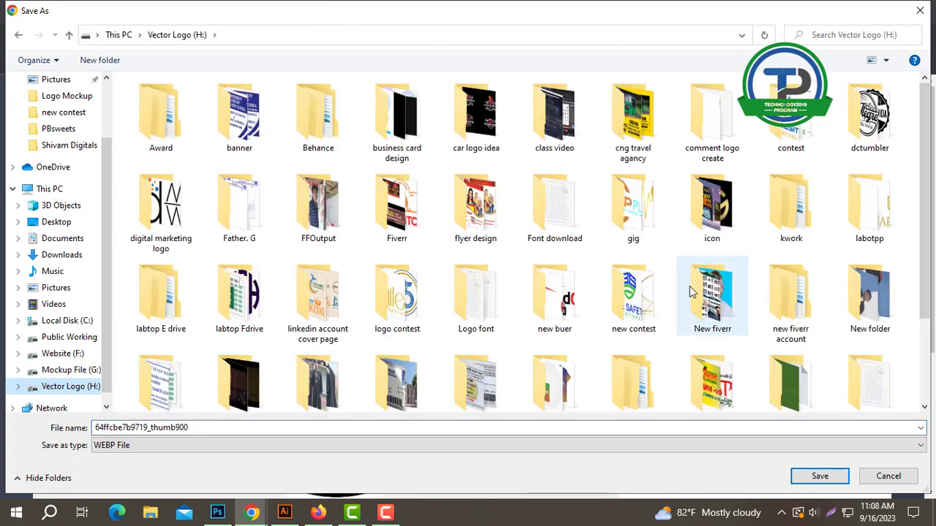
pyautogui.click(634, 296)
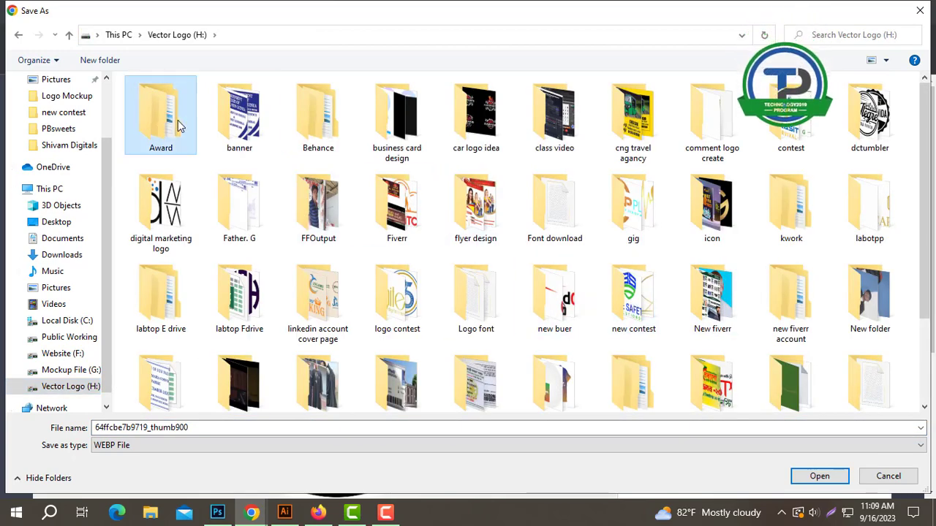
pyautogui.doubleClick(159, 121)
pyautogui.click(488, 380)
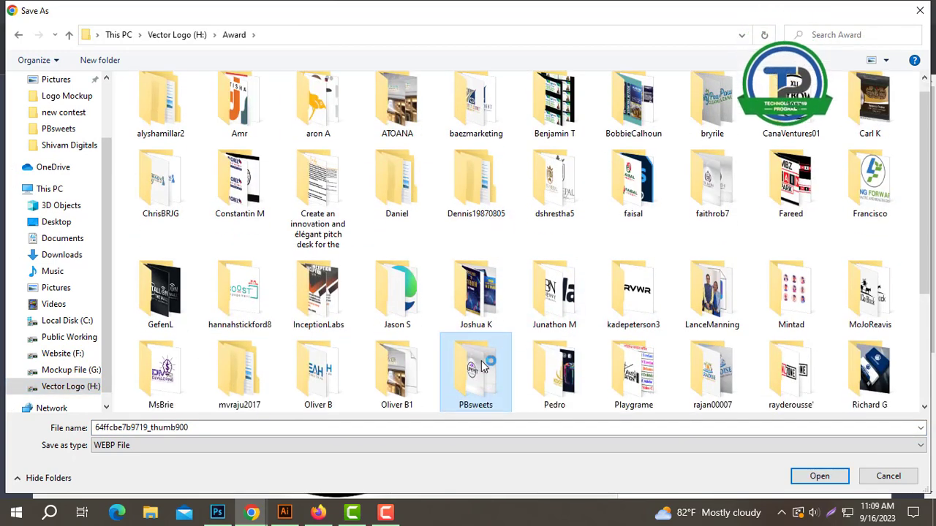
pyautogui.doubleClick(481, 360)
pyautogui.doubleClick(173, 427)
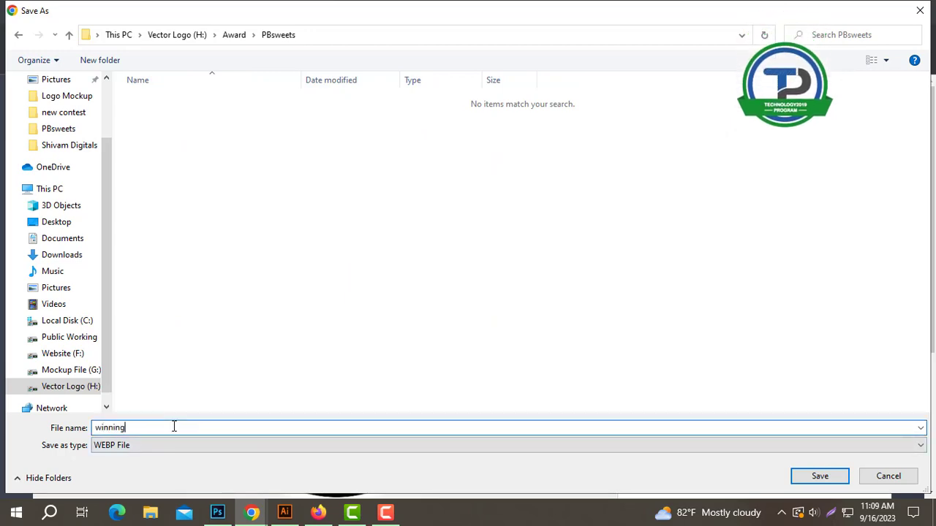
pyautogui.press('Return')
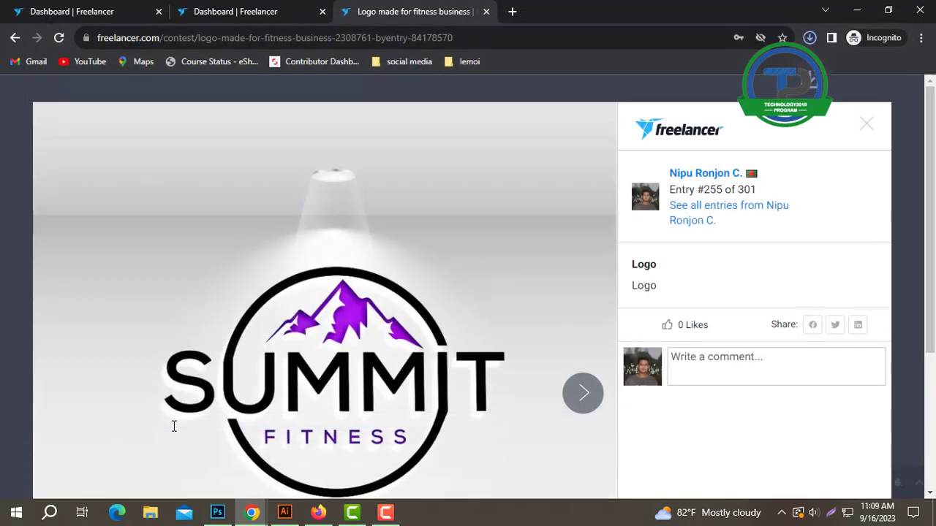
pyautogui.click(877, 130)
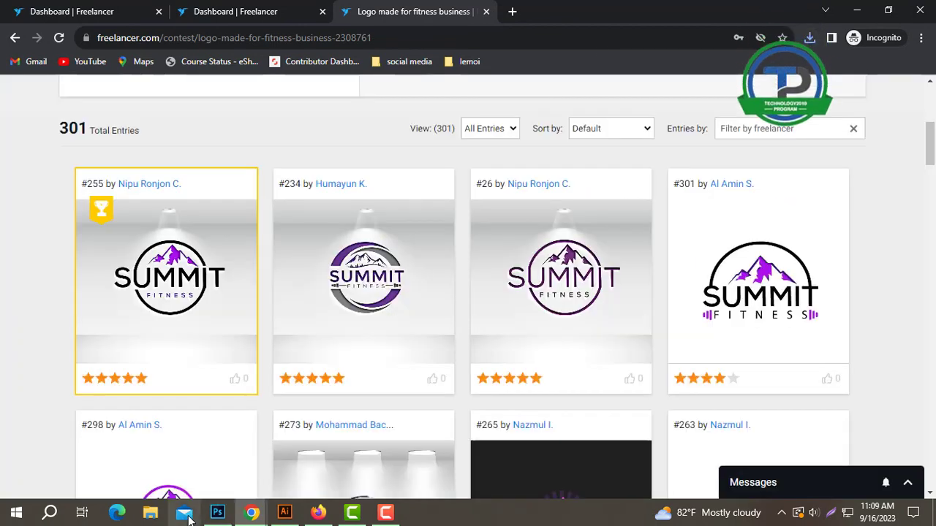
# - Switch to File Explorer and open the PBsweets client folder inside Award on the Vector Logo (H:) drive
pyautogui.press('super+e')
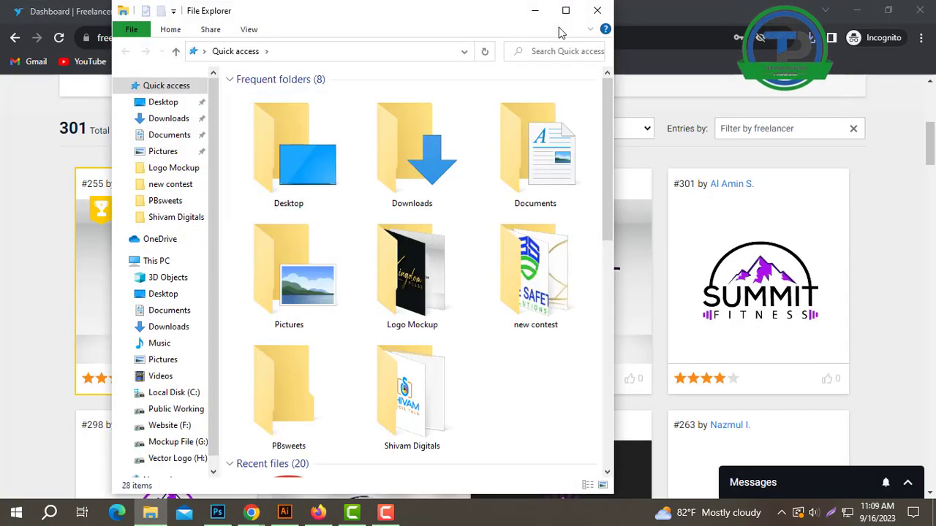
pyautogui.click(563, 11)
pyautogui.click(64, 457)
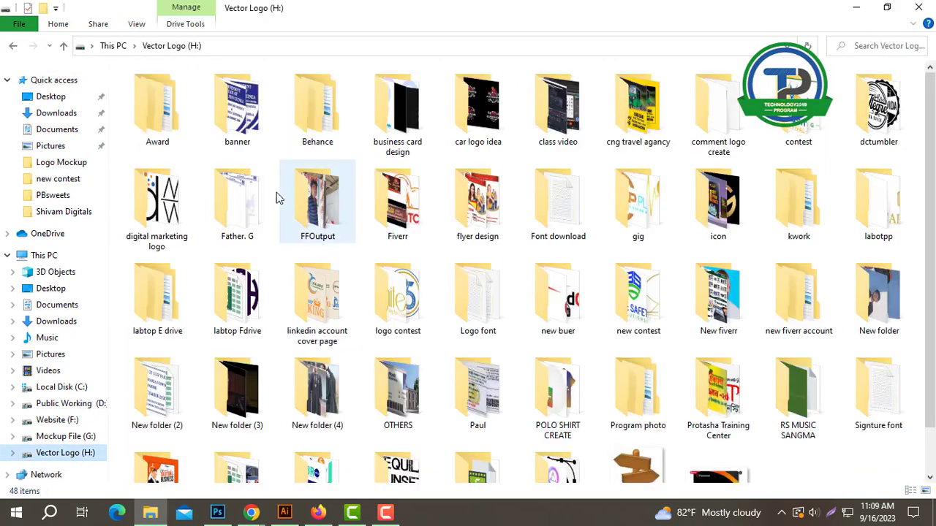
pyautogui.doubleClick(153, 110)
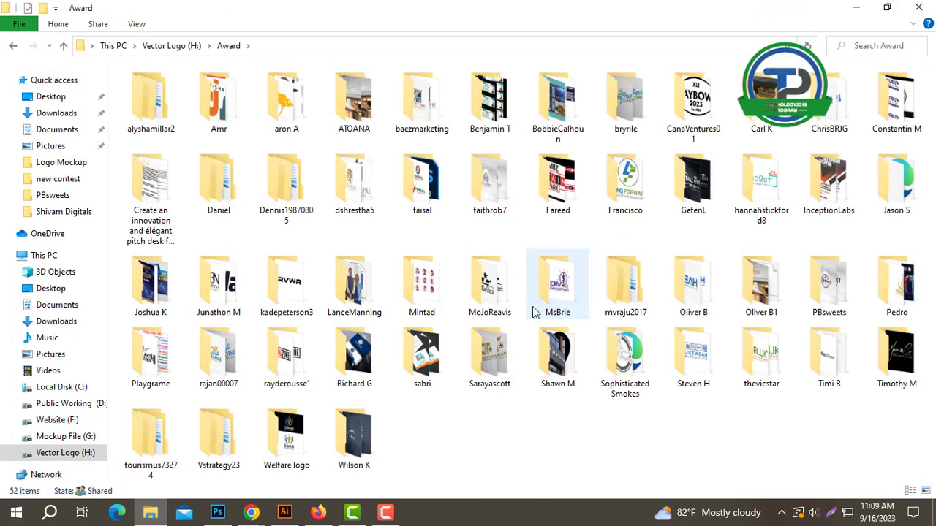
pyautogui.click(643, 381)
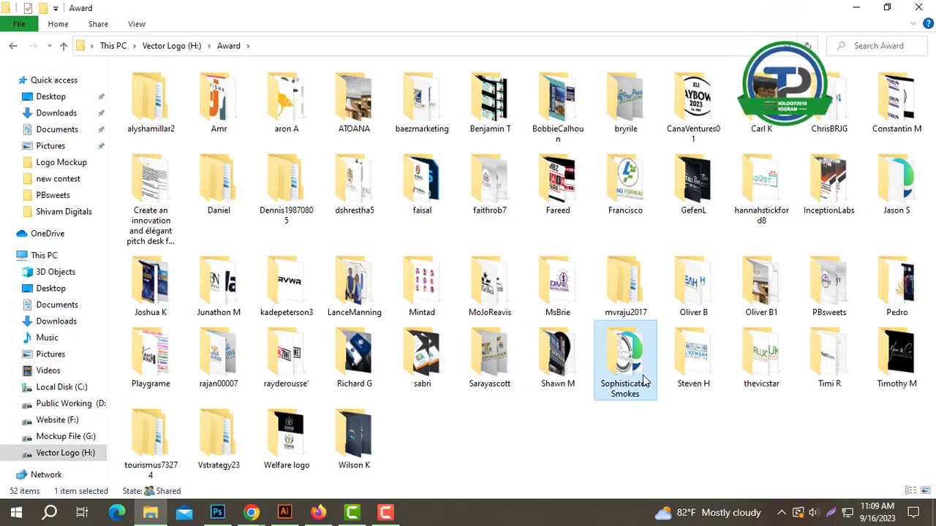
pyautogui.doubleClick(841, 303)
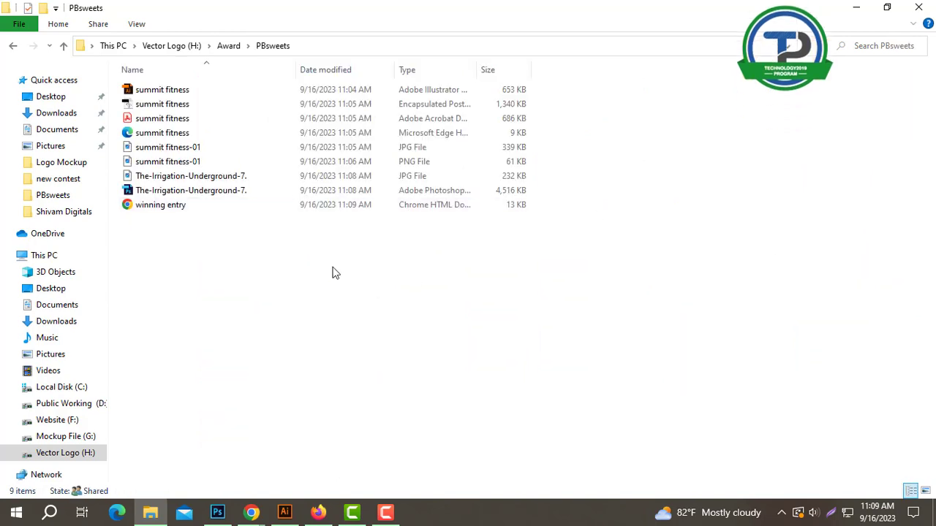
# - Display the client folder's contents as large icons and look over the prepared handover files
pyautogui.click(137, 24)
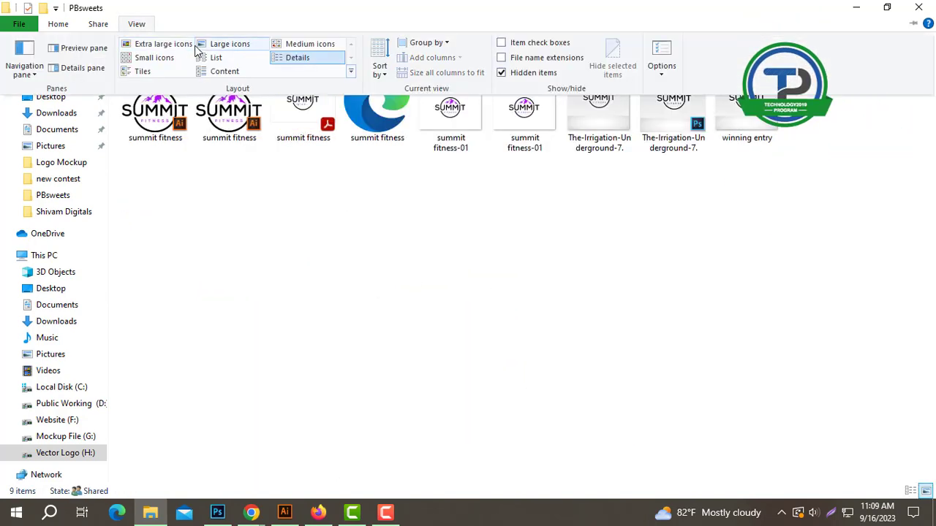
pyautogui.click(232, 42)
pyautogui.moveTo(844, 195); pyautogui.dragTo(462, 217)
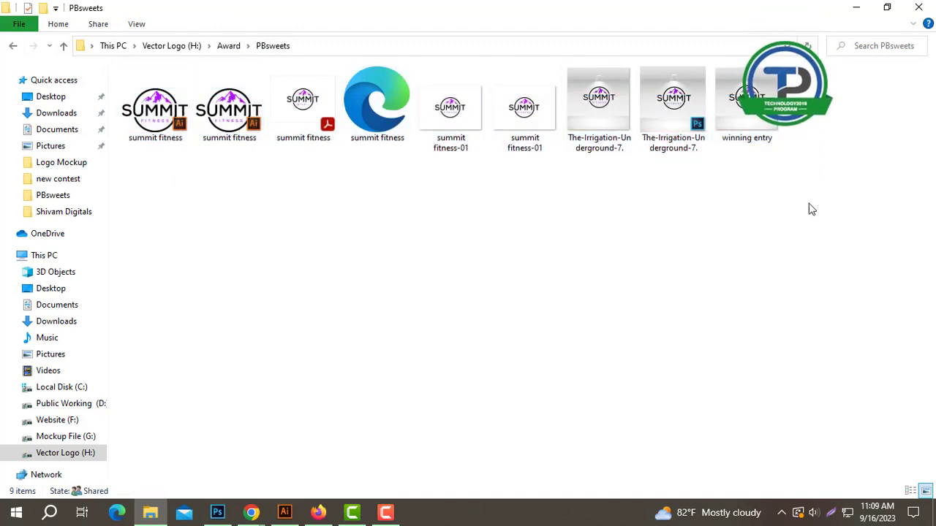
pyautogui.moveTo(817, 192); pyautogui.dragTo(257, 482)
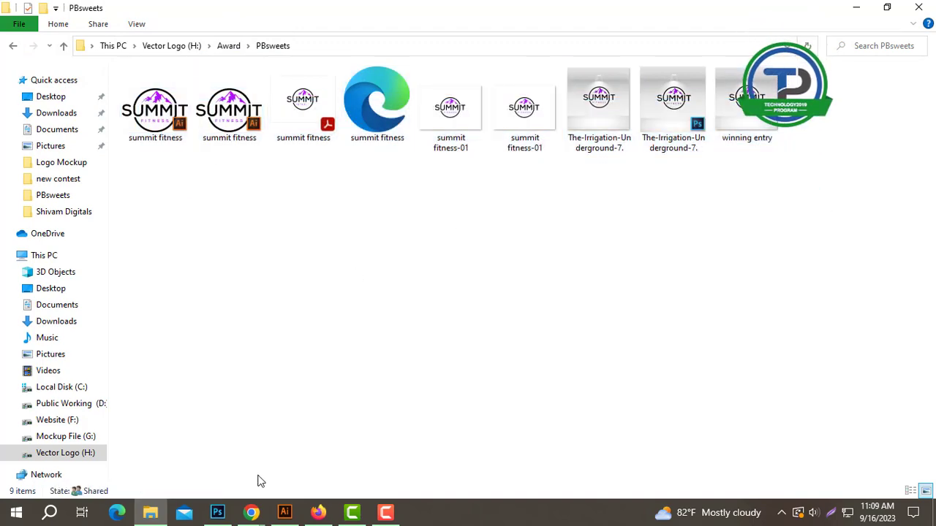
# - Switch back to Chrome and open the handover page for awarded entry #255
pyautogui.click(251, 514)
pyautogui.click(323, 453)
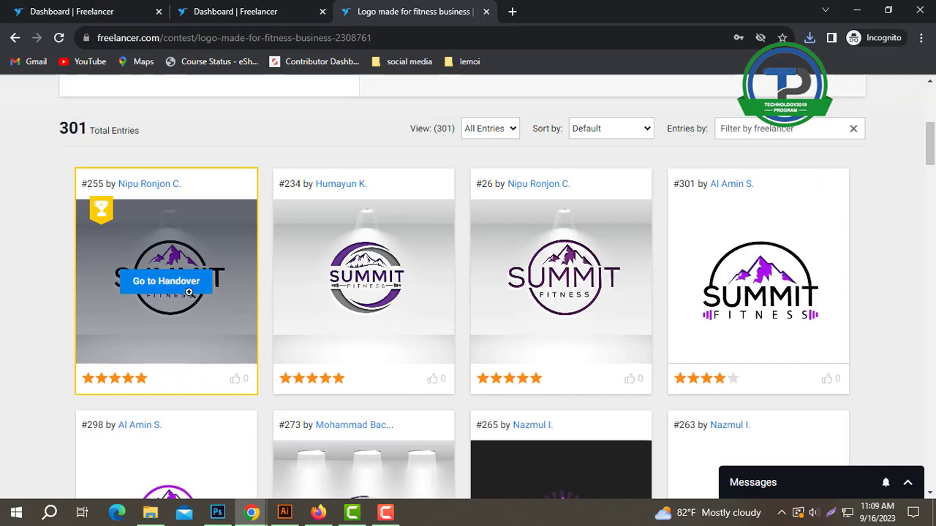
pyautogui.click(177, 289)
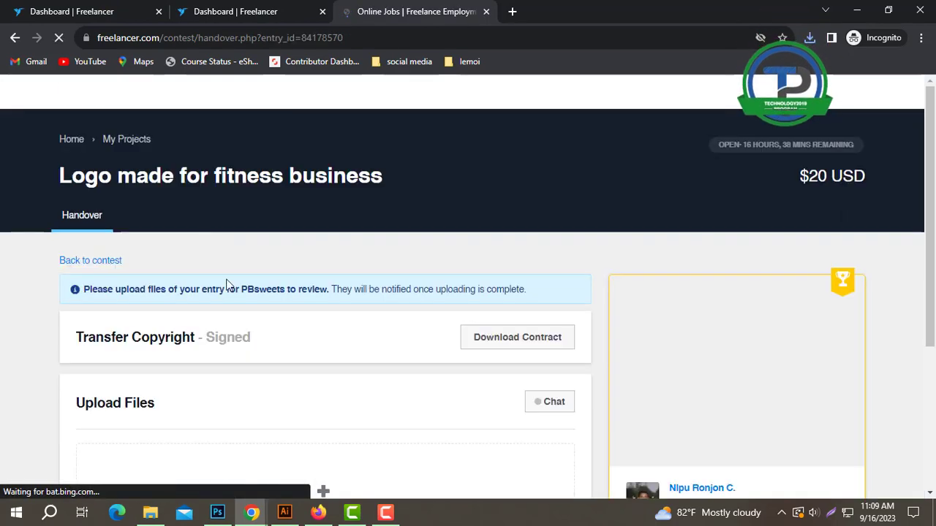
# - Upload all files from the PBsweets folder inside Award on the Vector Logo (H:) drive to the handover page and check their upload progress
pyautogui.scroll(-5, 879, 301)
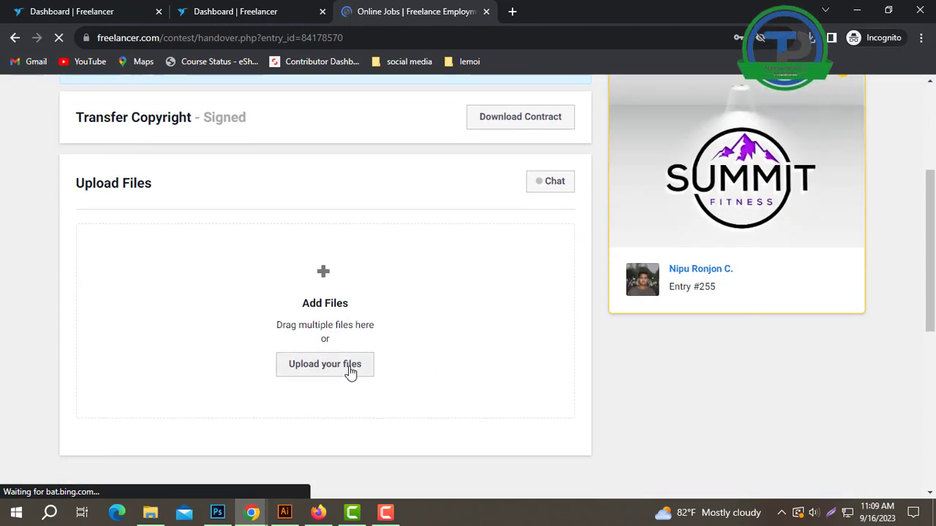
pyautogui.click(337, 372)
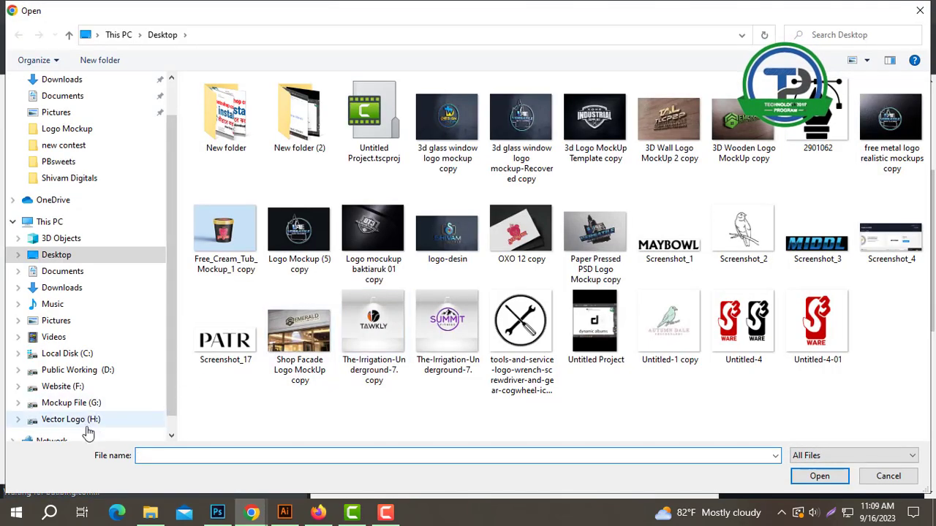
pyautogui.click(85, 427)
pyautogui.doubleClick(221, 139)
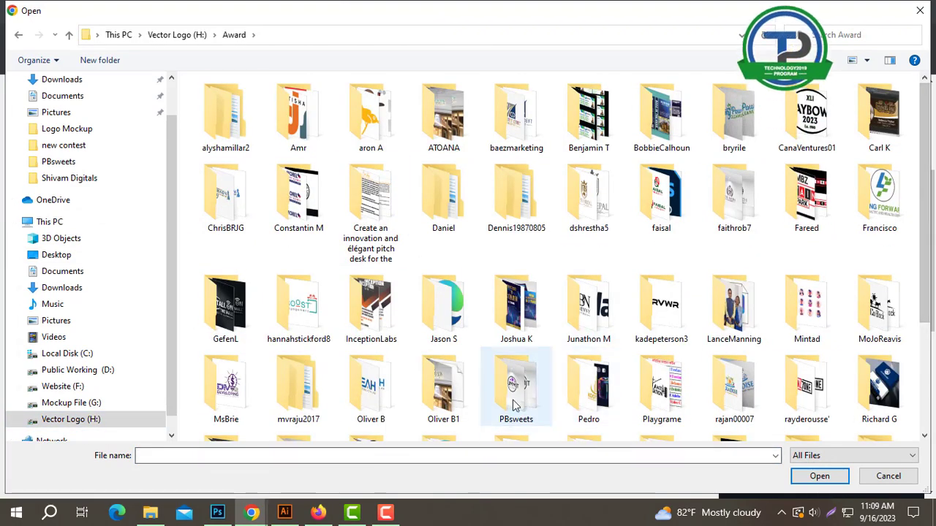
pyautogui.doubleClick(516, 387)
pyautogui.moveTo(640, 264); pyautogui.dragTo(221, 106)
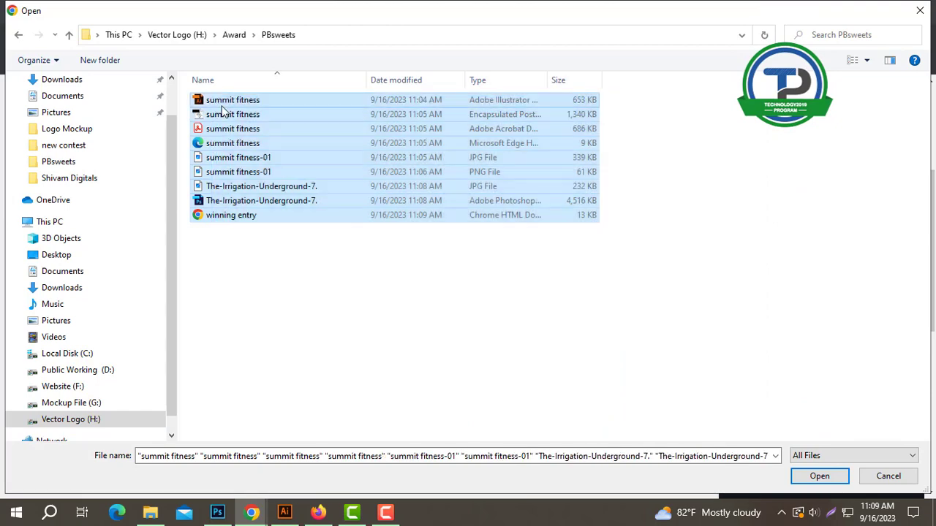
pyautogui.moveTo(618, 303); pyautogui.dragTo(207, 98)
pyautogui.click(819, 476)
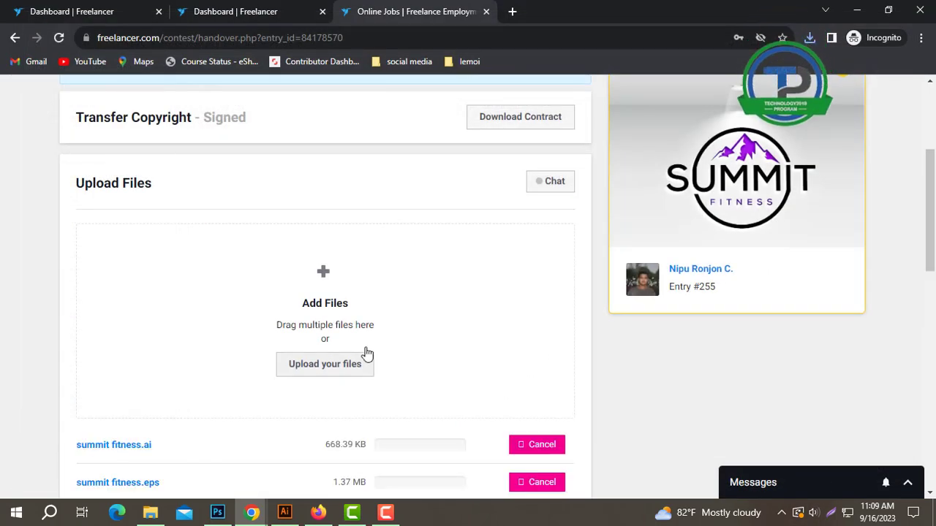
pyautogui.scroll(-4, 934, 309)
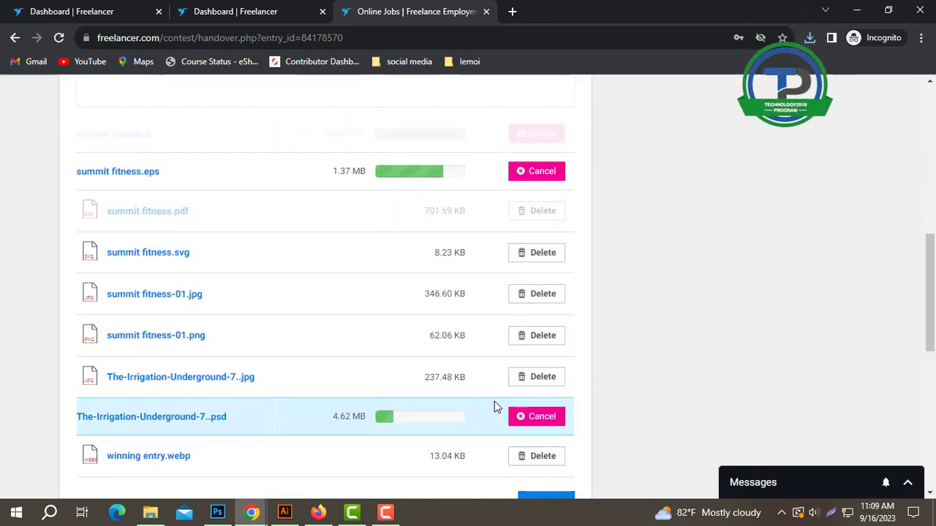
pyautogui.scroll(-2, 934, 269)
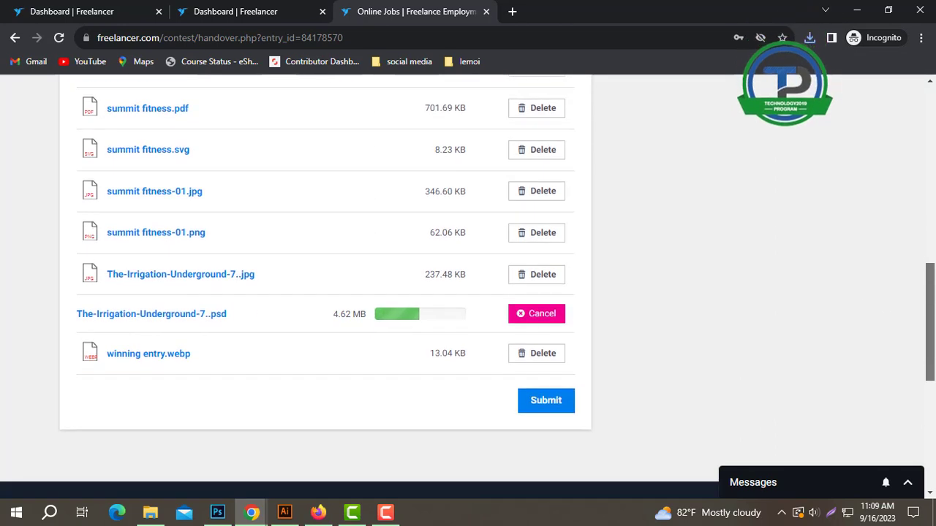